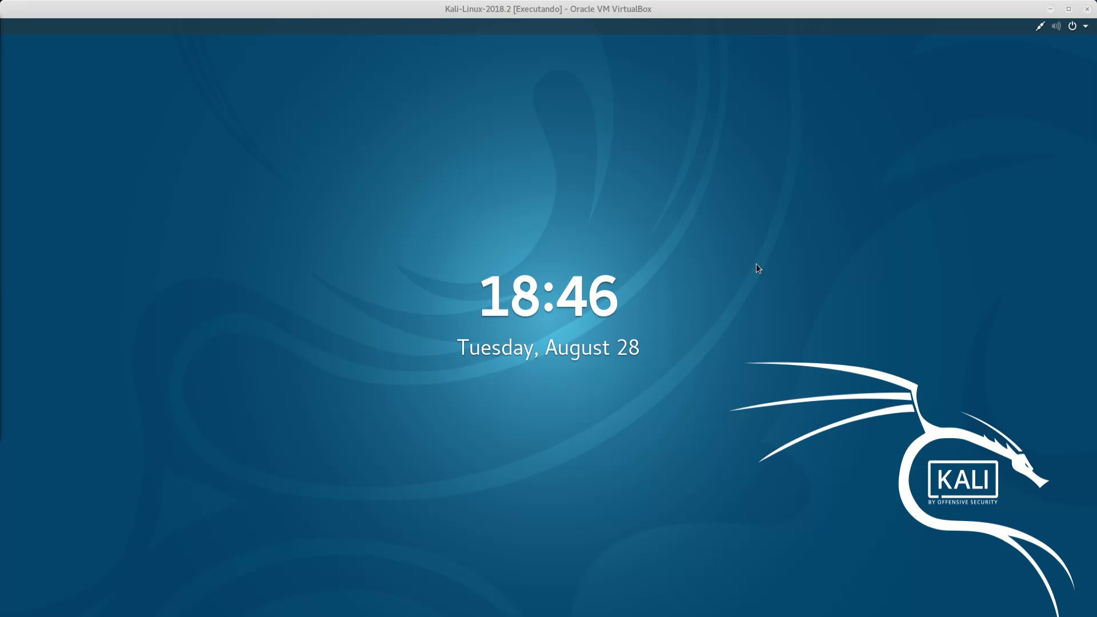
Step: Unlock the Kali session with the root password
left_click(746, 362)
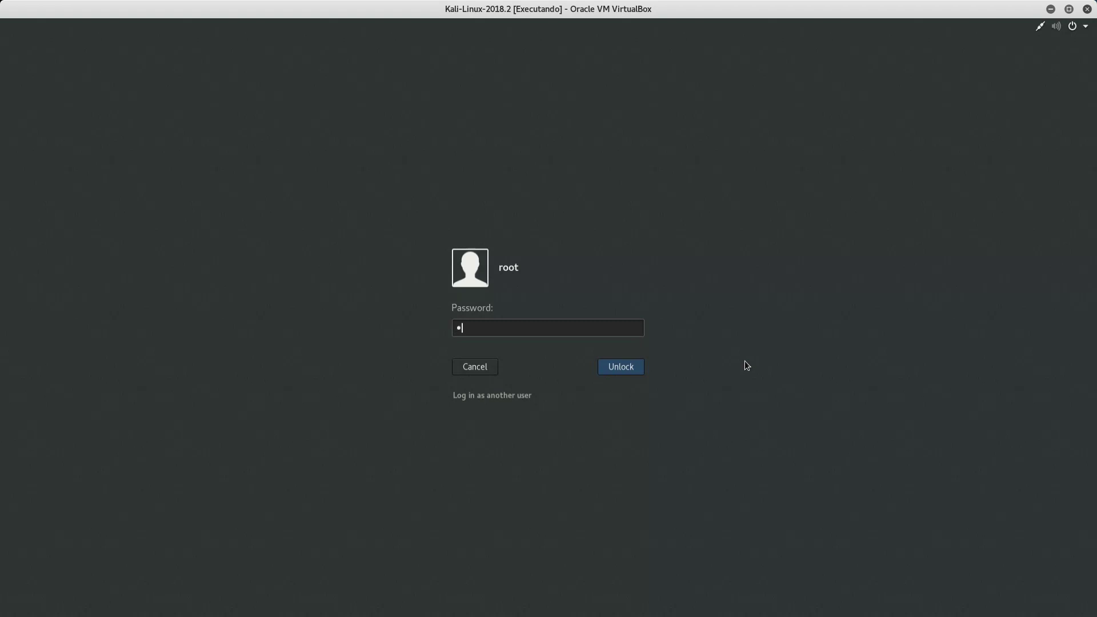
type("toor")
key("Return")
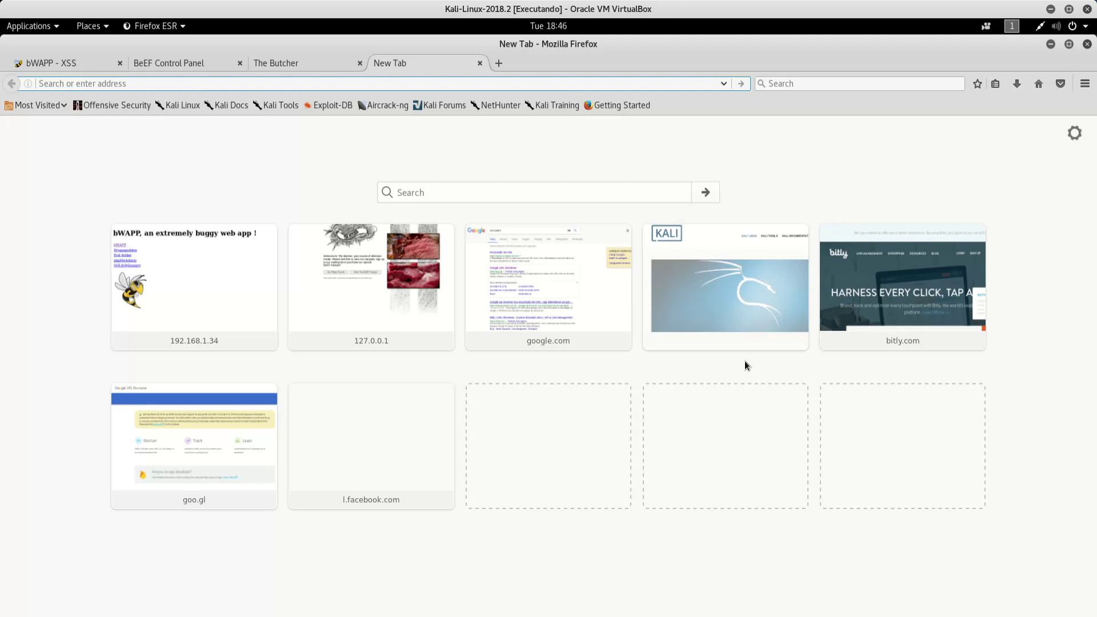
Step: Close Firefox with all its tabs, then clear the terminal and enlarge its text
left_click(1086, 46)
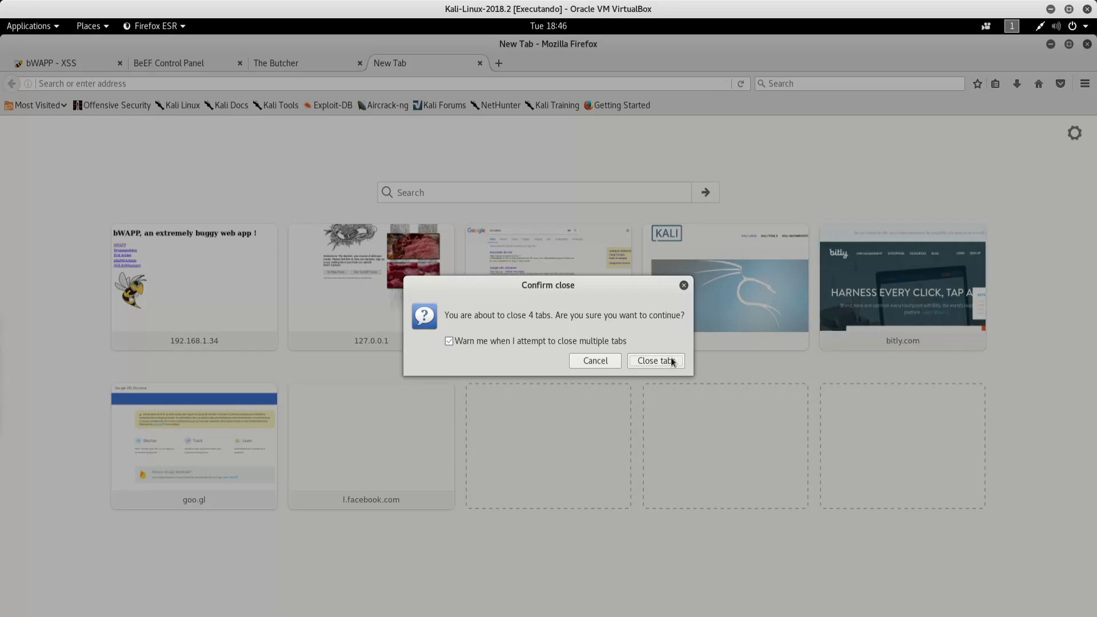
left_click(671, 360)
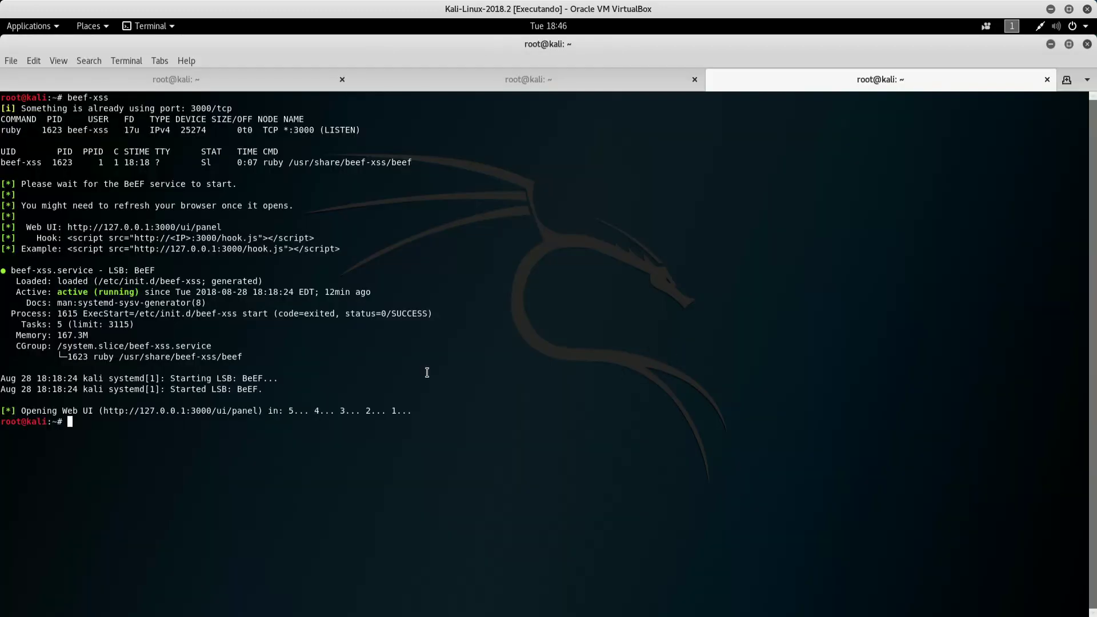
key("ctrl+l")
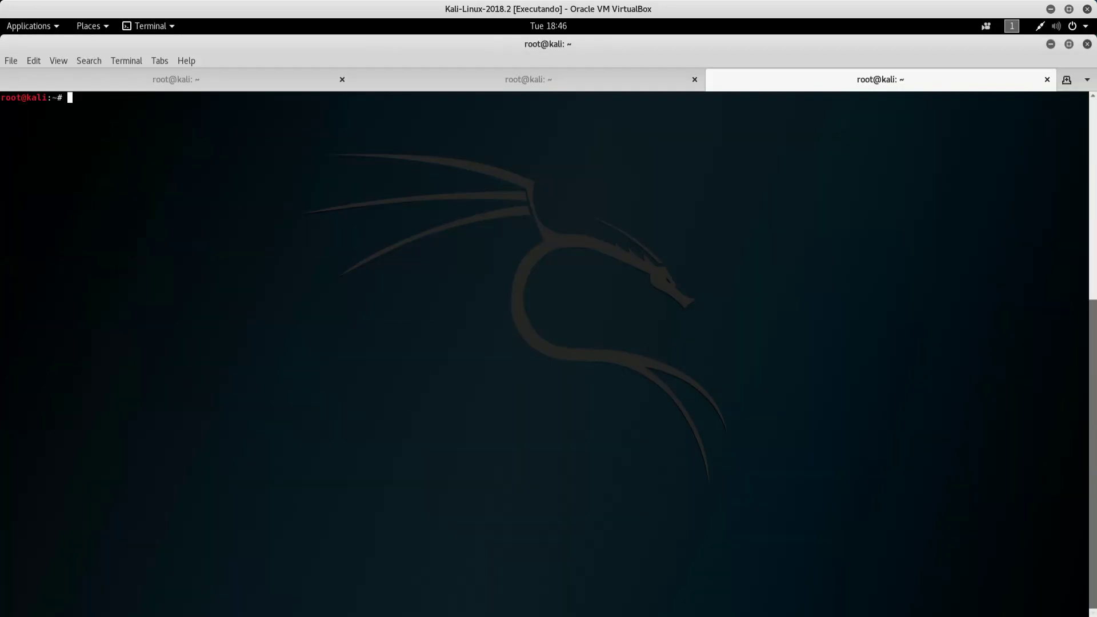
key("ctrl+plus")
key("ctrl+plus")
key("ctrl+plus")
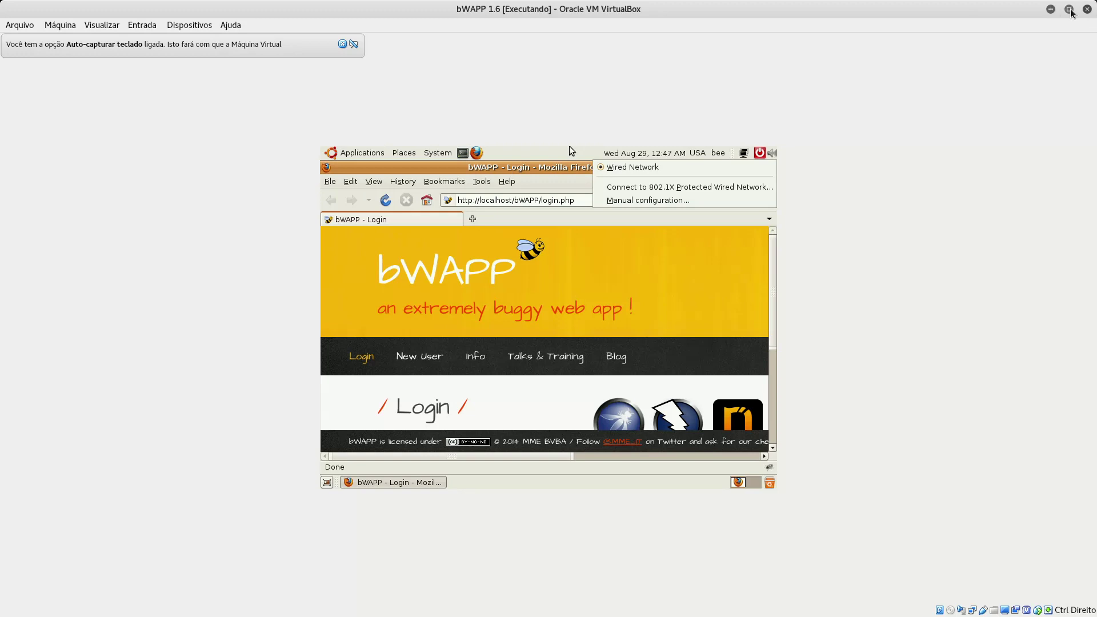
Step: Minimize the bWAPP VM window to bring the Kali terminal back
left_click(1050, 9)
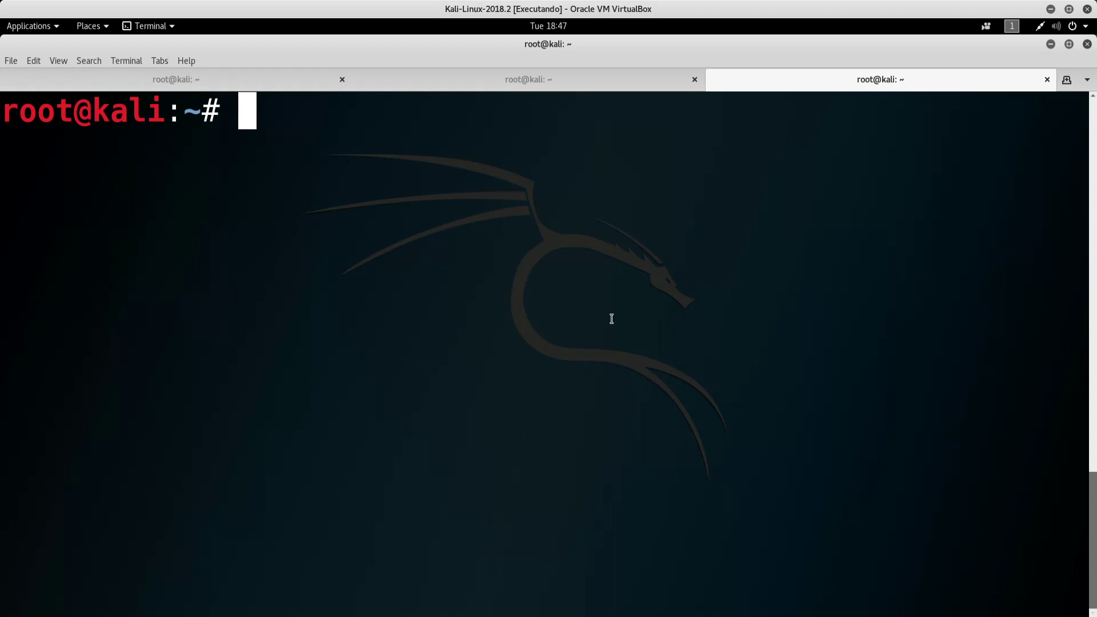
Step: Show the routing table with route -n at normal text size
type("route")
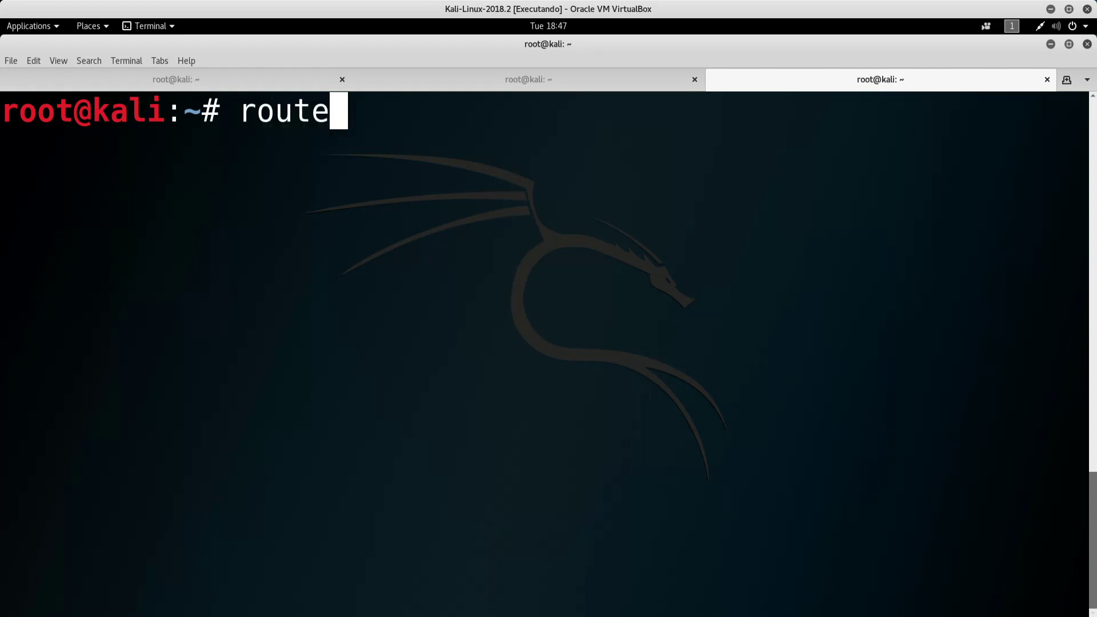
type(" -n")
key("Return")
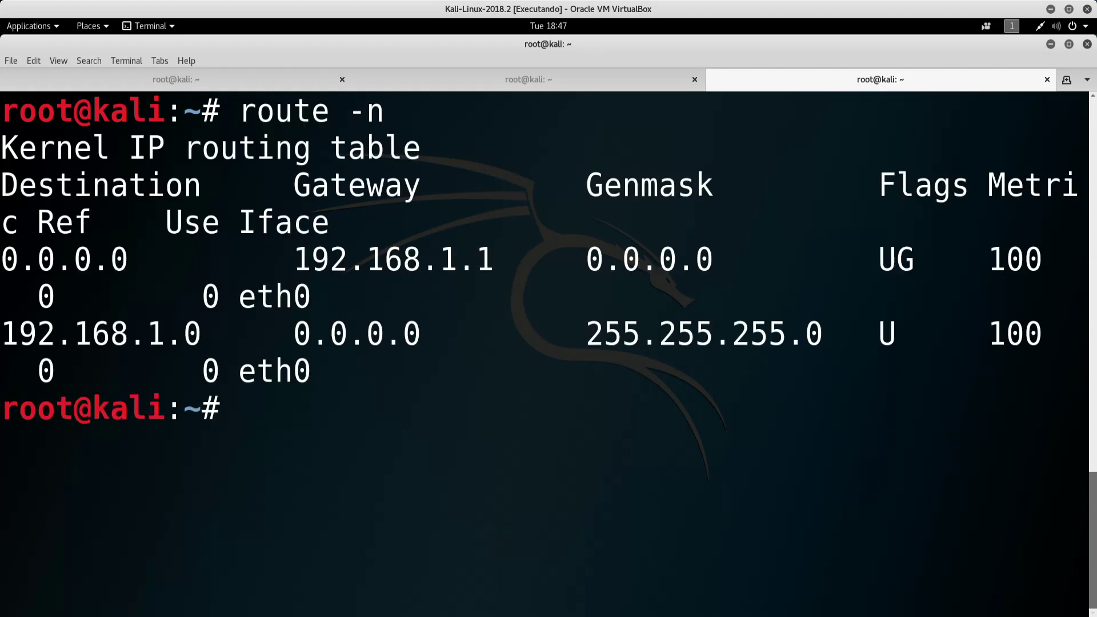
key("ctrl+minus")
key("ctrl+minus")
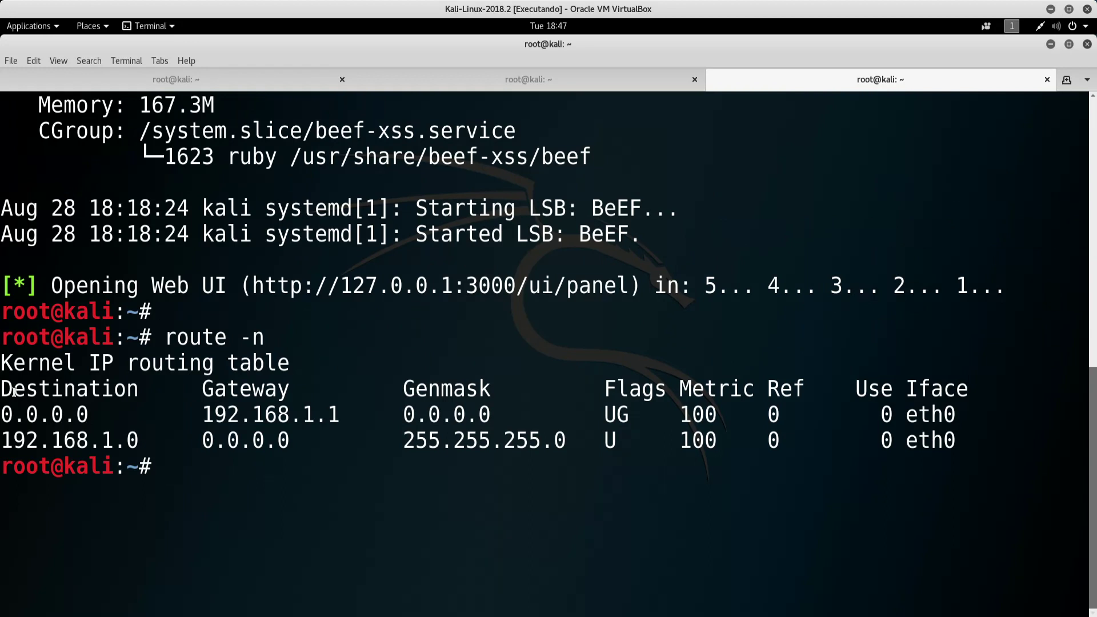
Step: Highlight the Destination column, 0.0.0.0, 192.168.1.0 and gateway 192.168.1.1
left_click_drag(9, 390, 139, 391)
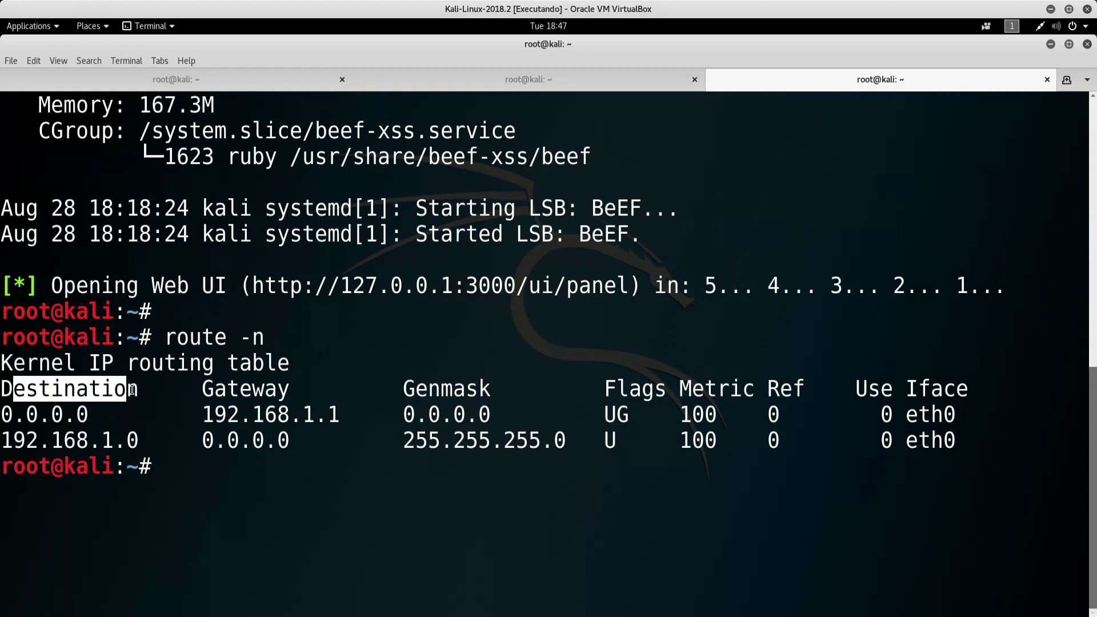
left_click(7, 415)
left_click_drag(7, 415, 88, 415)
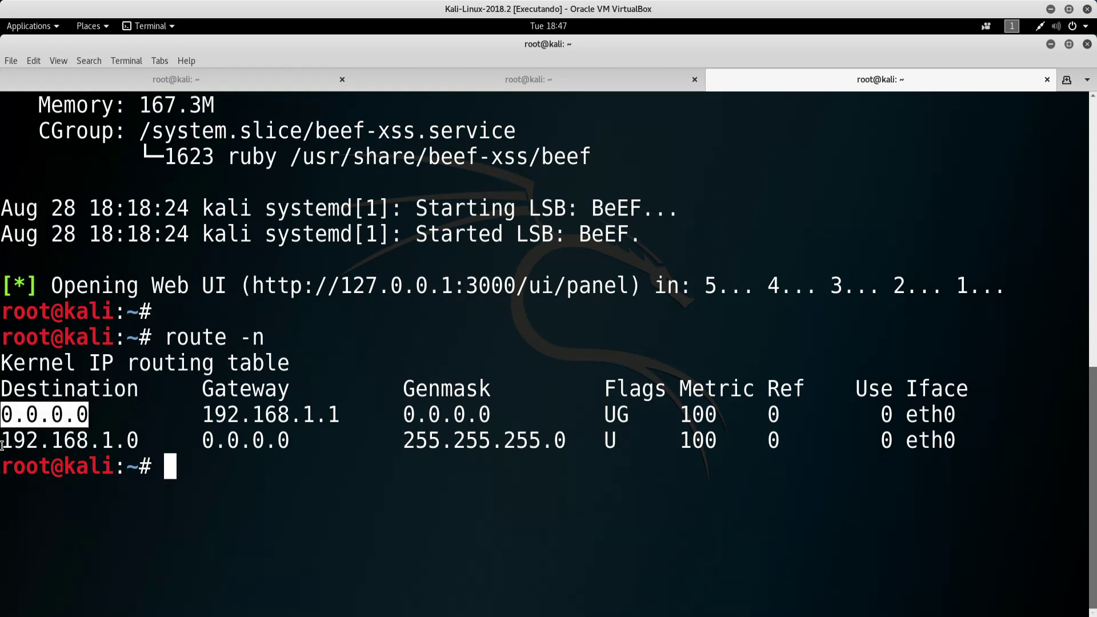
left_click_drag(3, 443, 139, 442)
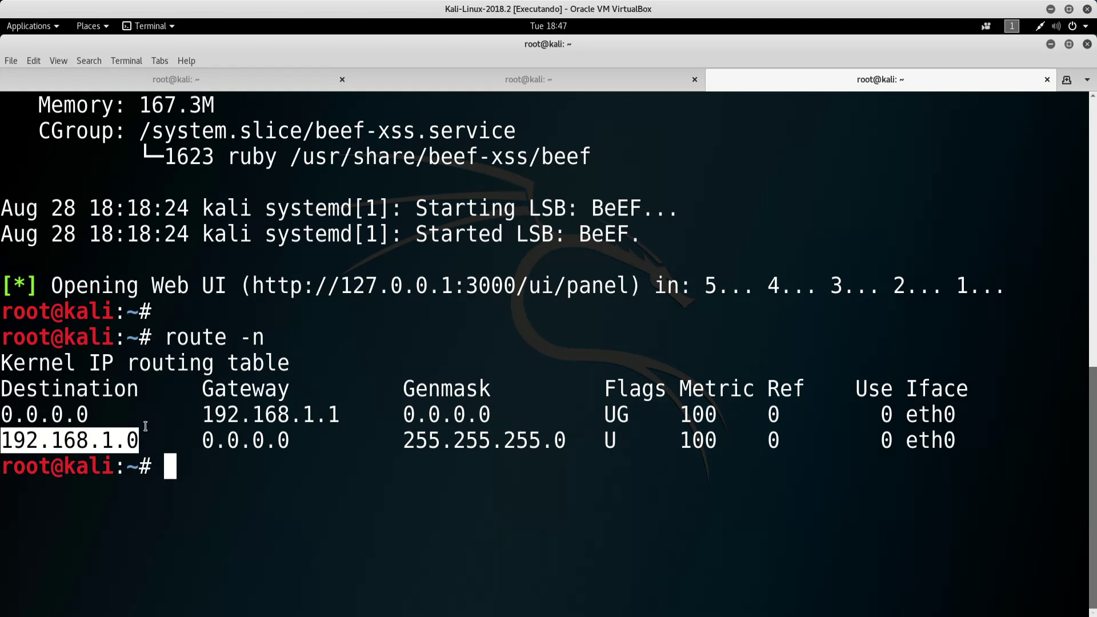
left_click_drag(204, 414, 341, 412)
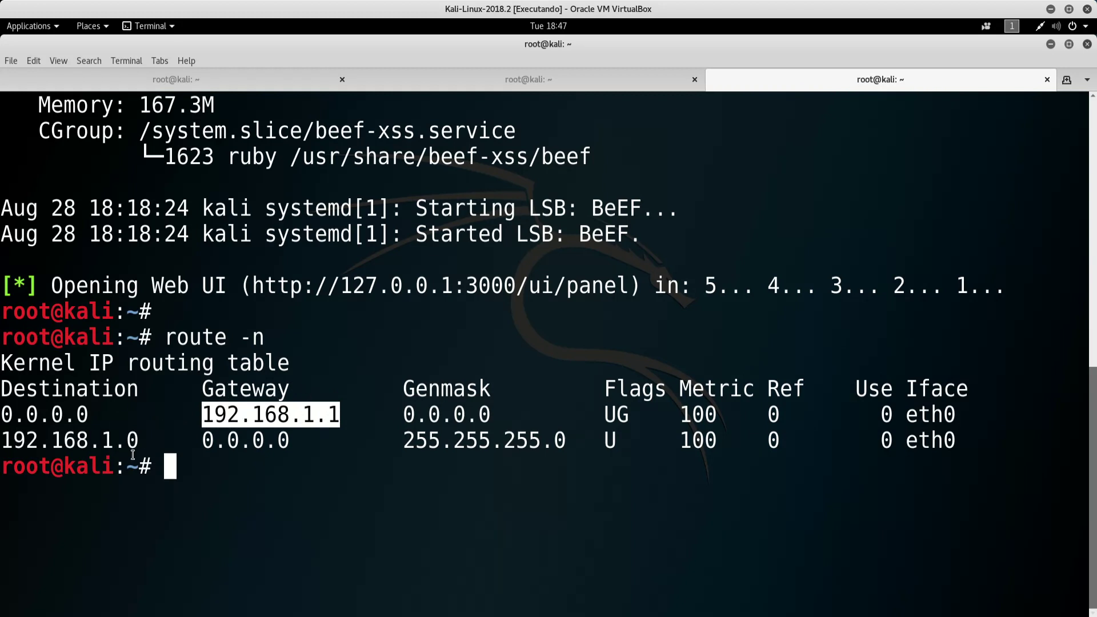
left_click(225, 476)
Step: Run an ARP scan of 192.168.1.0/24
type("ar")
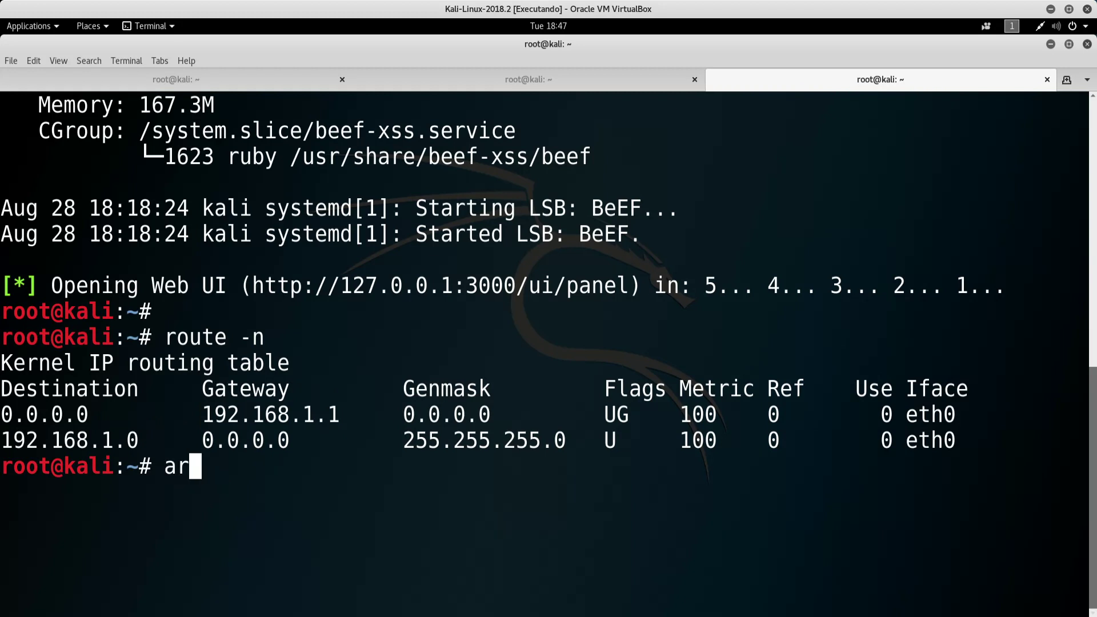
type("p-sca")
type("n ")
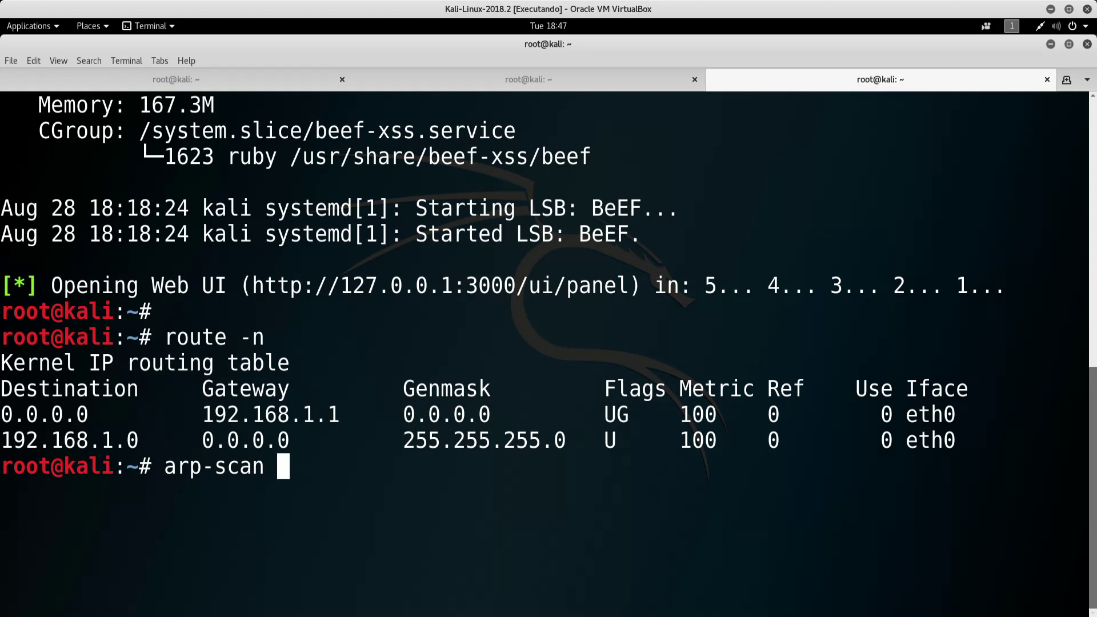
type(" 192.168.1.")
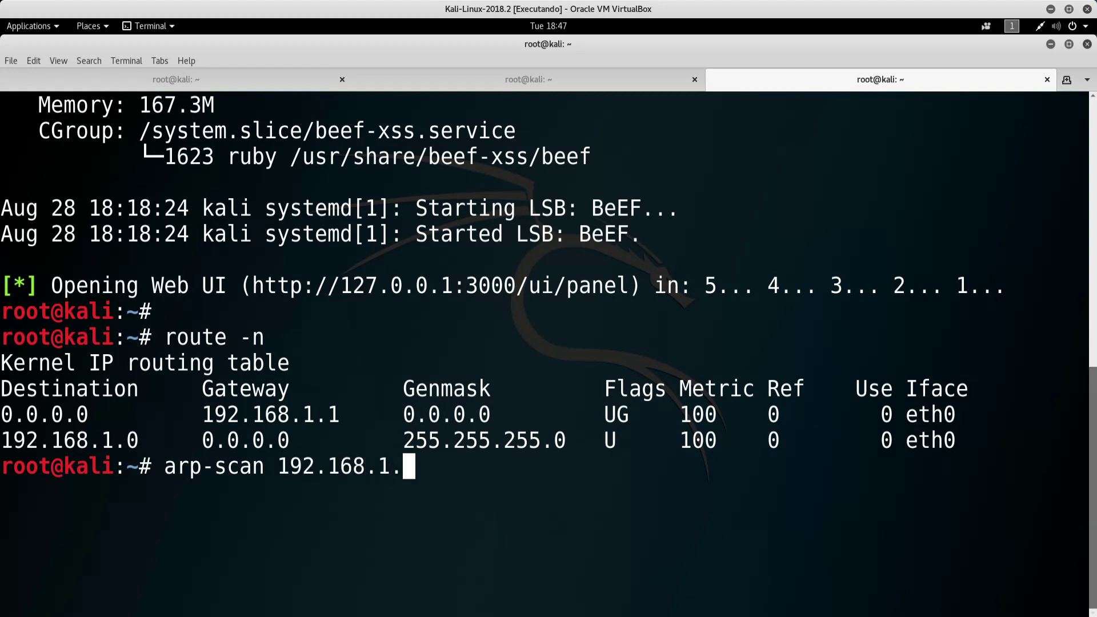
type("0/24")
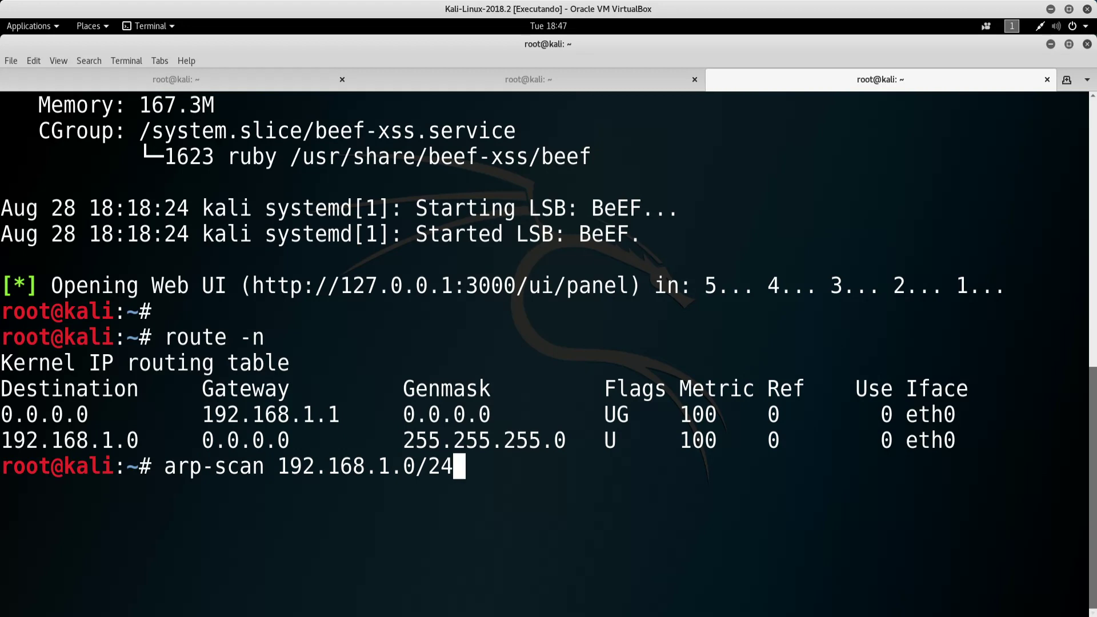
key("Return")
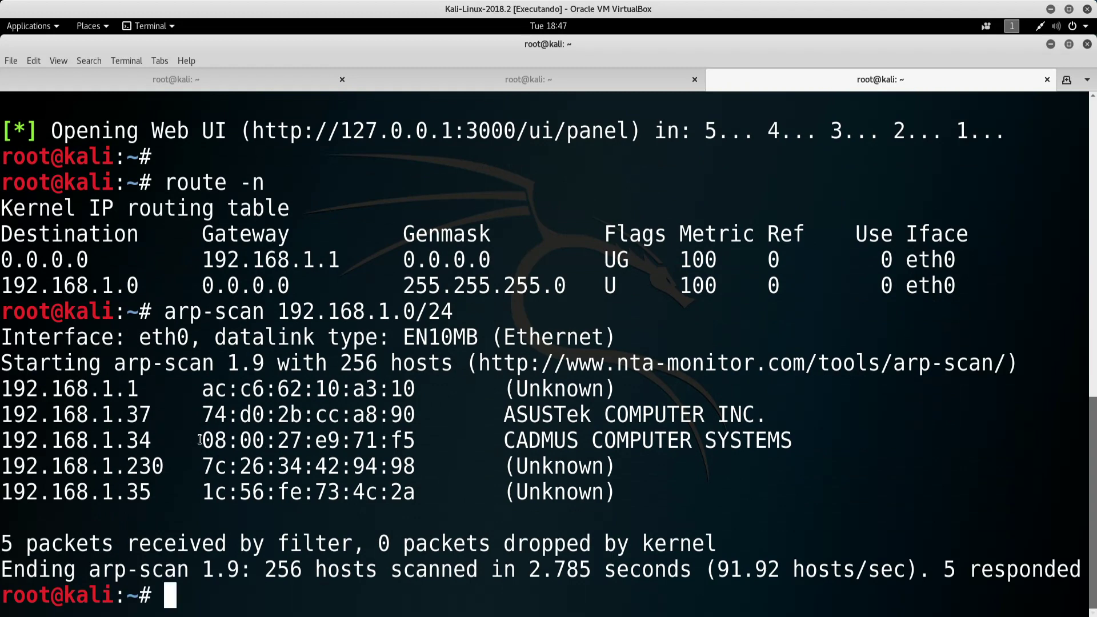
Step: Point out 192.168.1.34's 08:00:27 MAC prefix and CADMUS COMPUTER SYSTEMS vendor, then enter nmap 192.168.1.34
left_click_drag(200, 439, 301, 438)
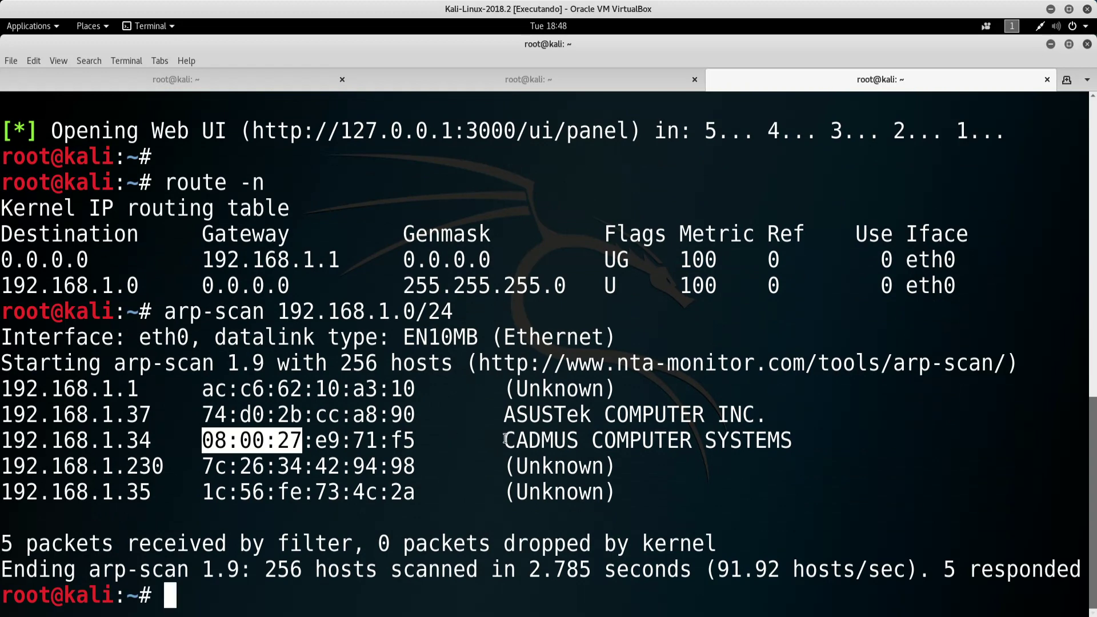
left_click_drag(505, 438, 582, 438)
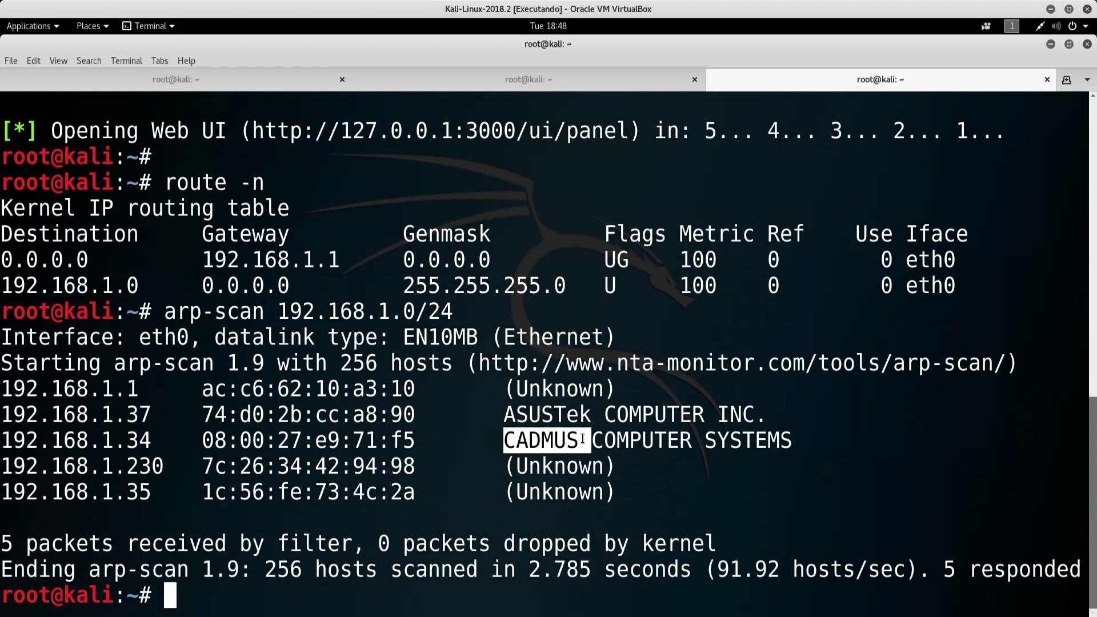
left_click_drag(582, 438, 787, 445)
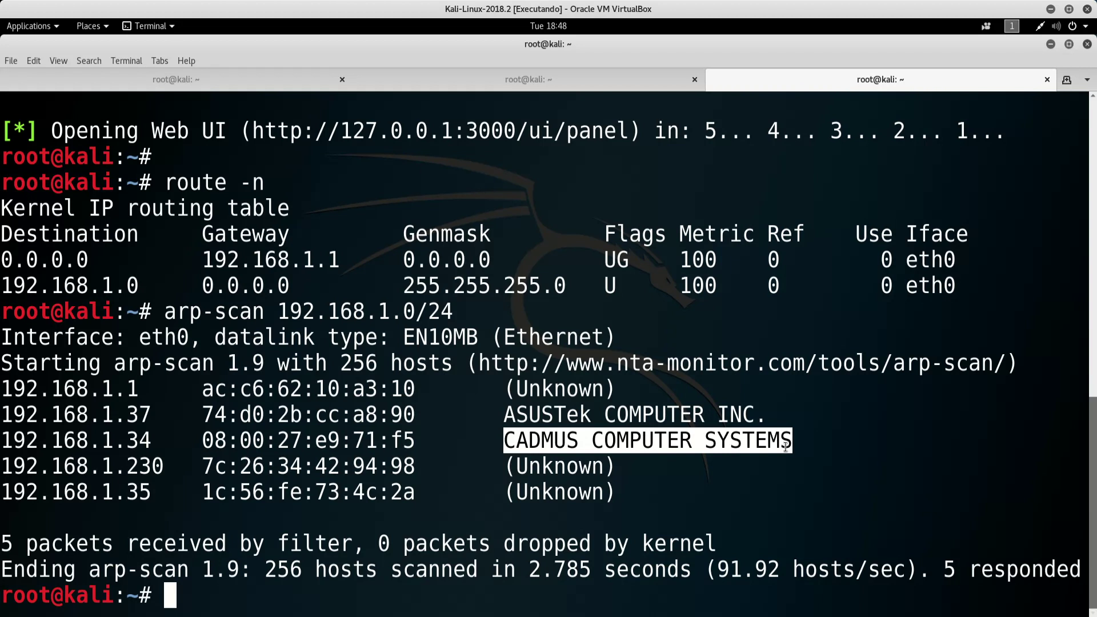
left_click(241, 580)
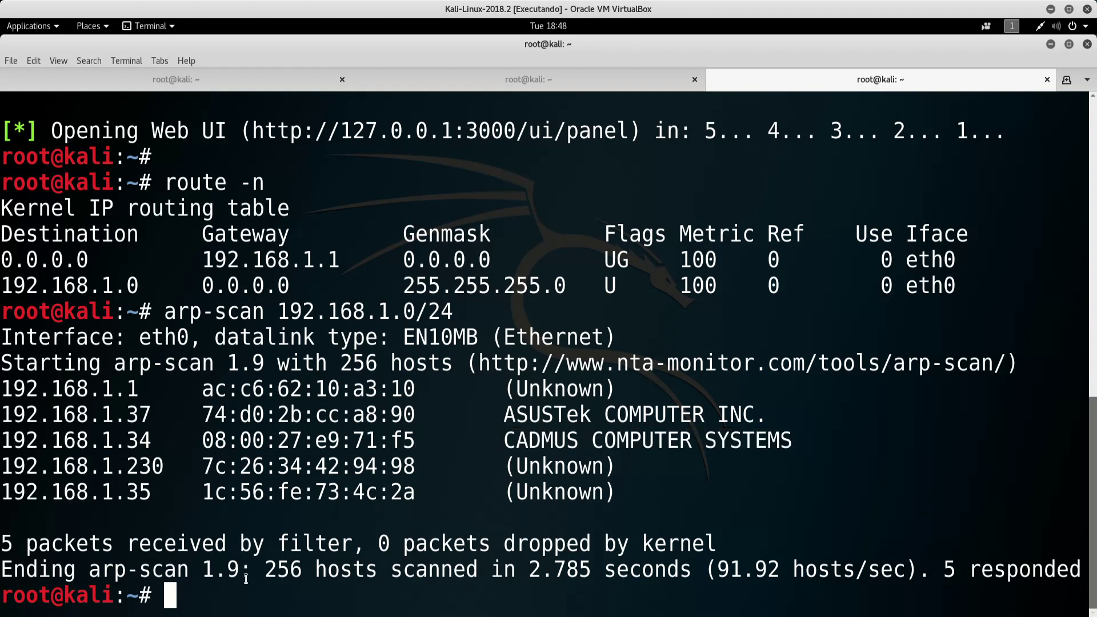
type("nmap ")
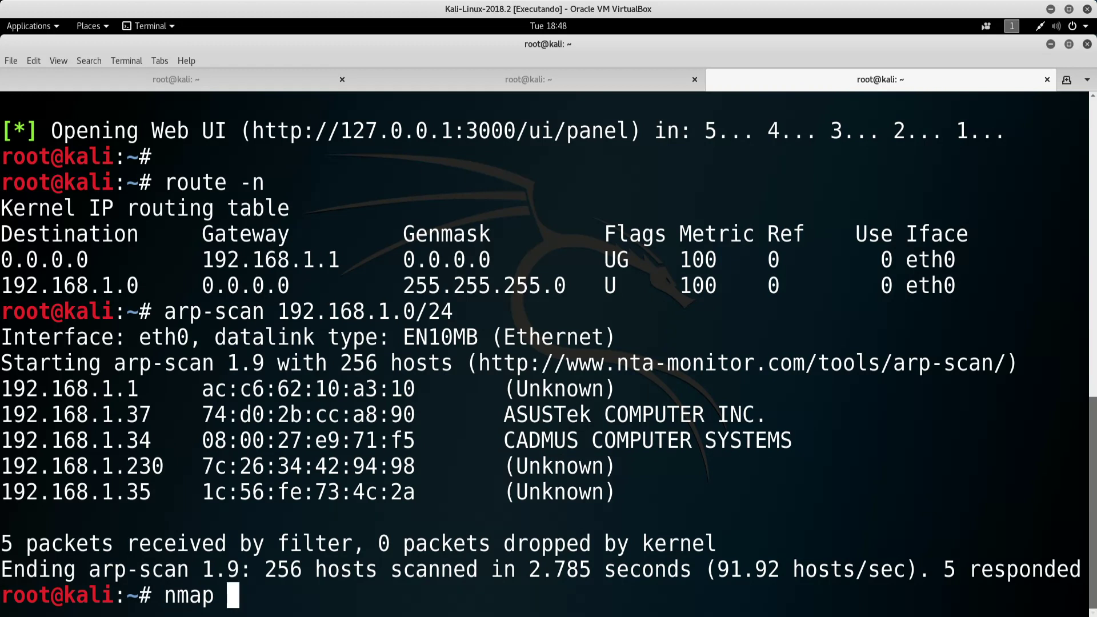
type("192.16")
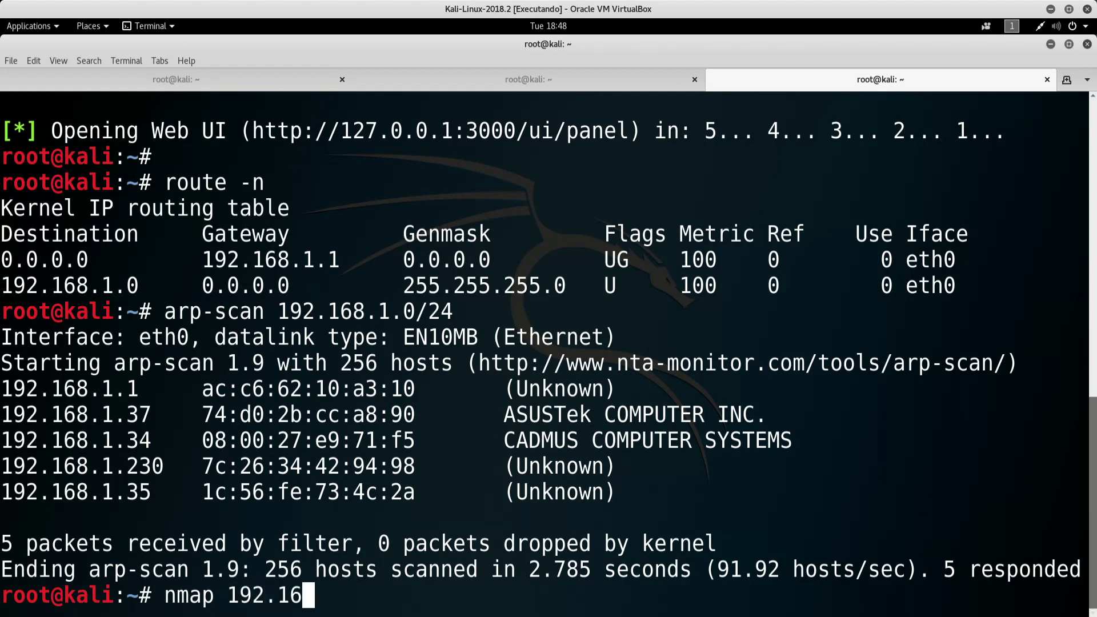
type("8.1.34")
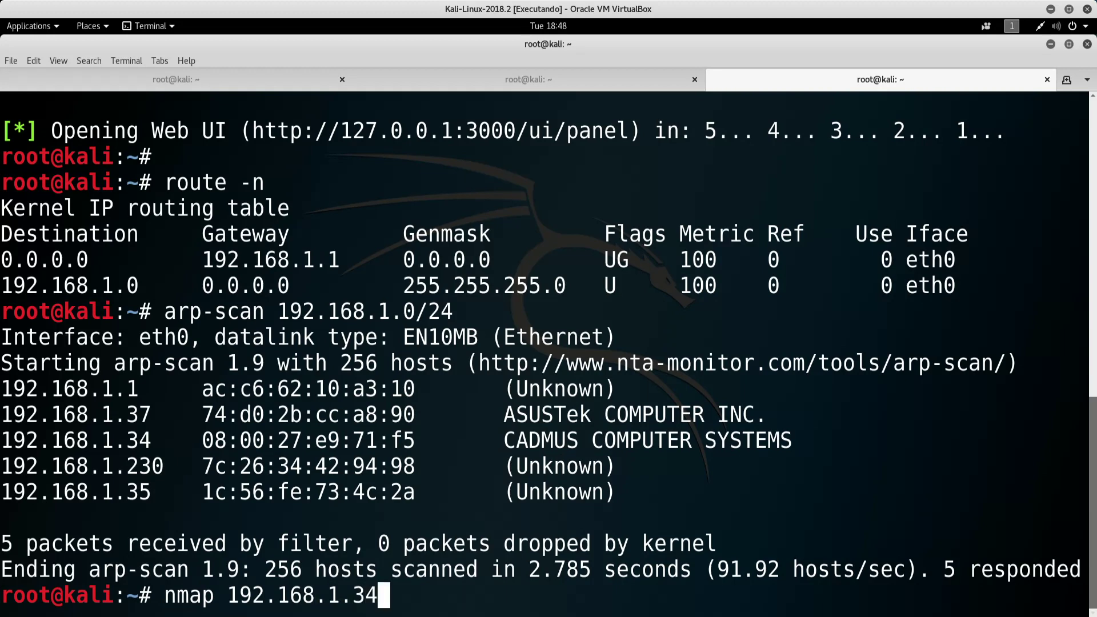
Step: Run the nmap scan of 192.168.1.34 and review its open ports, highlighting 80/tcp http
key("Return")
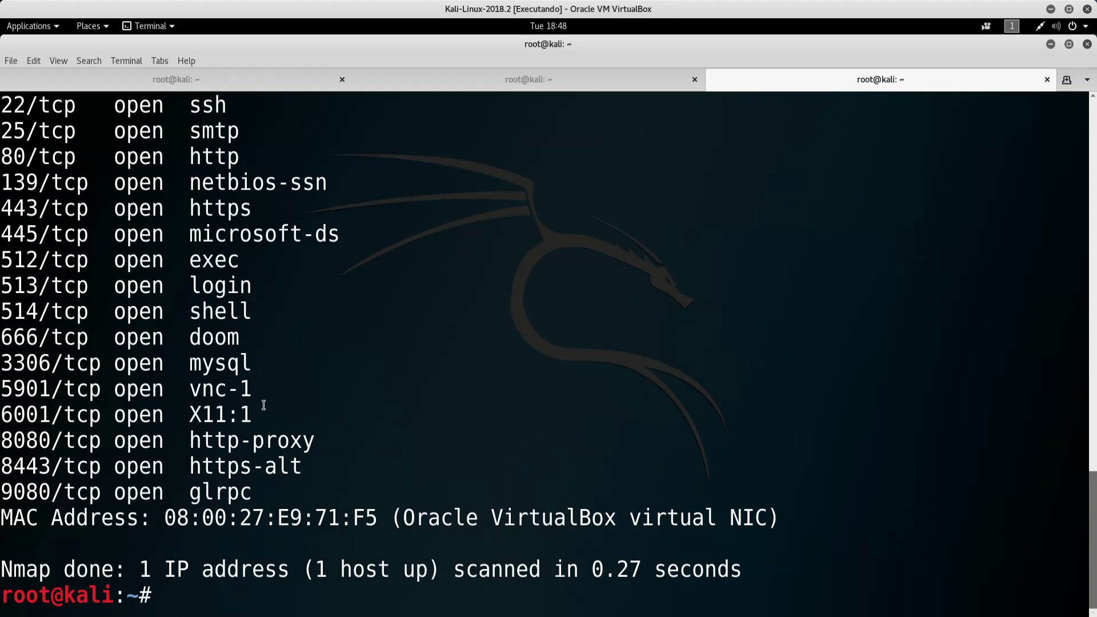
scroll(264, 405, "up", 2)
scroll(263, 405, "down", 1)
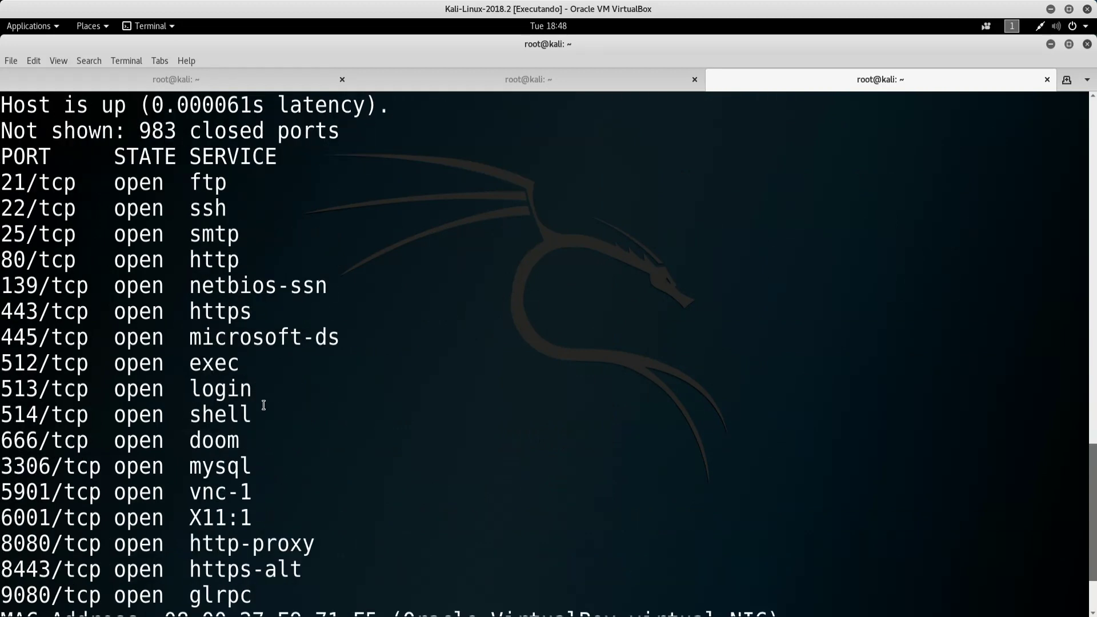
scroll(264, 405, "down", 1)
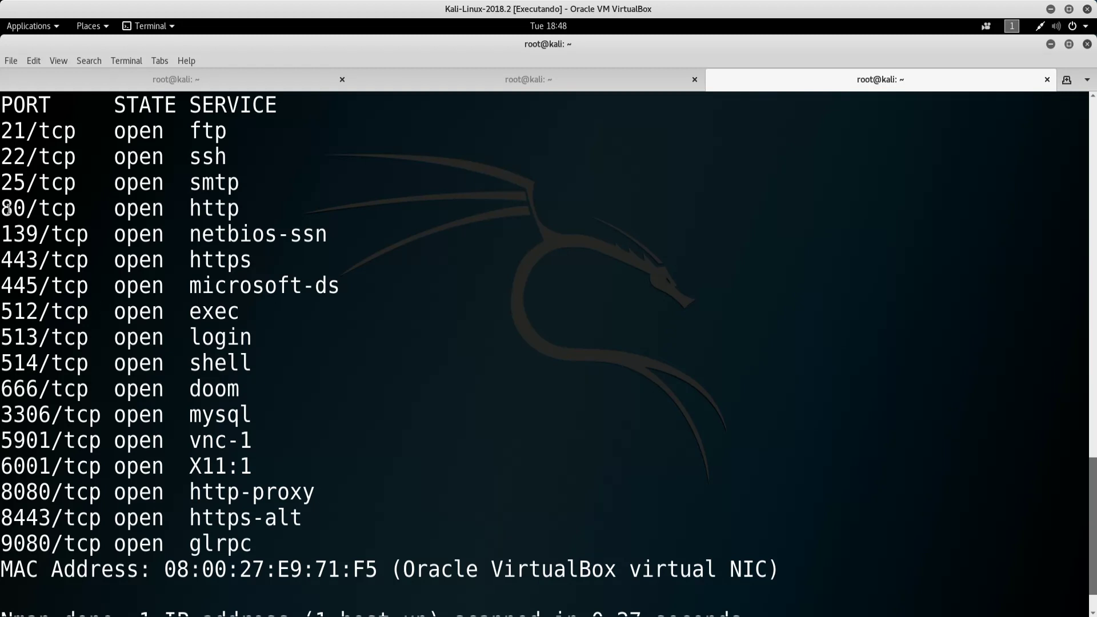
left_click_drag(2, 208, 235, 208)
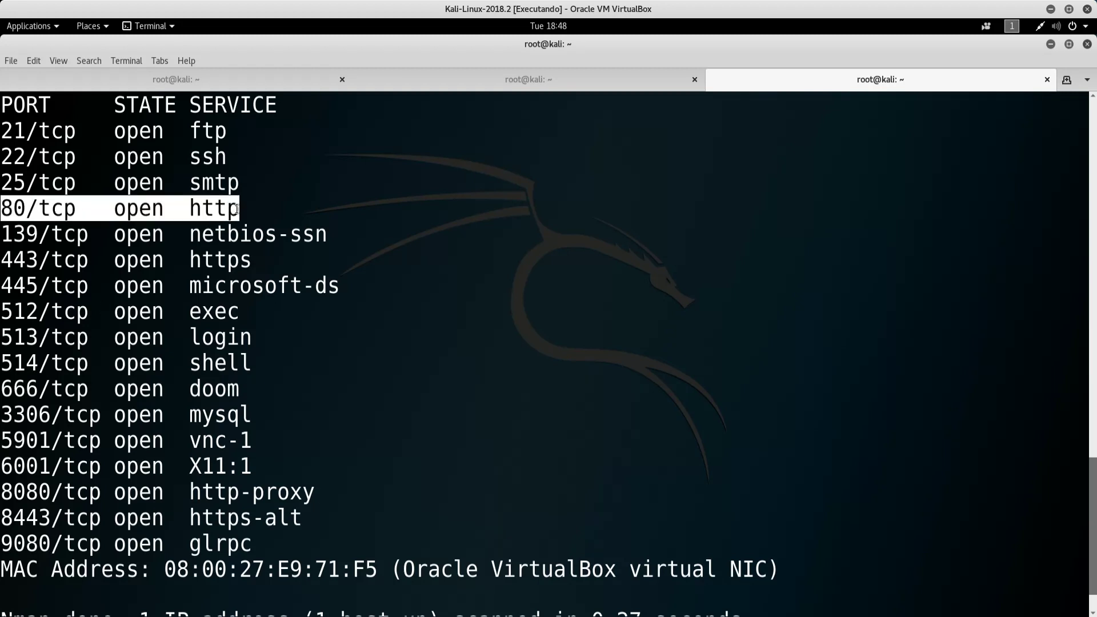
left_click(463, 372)
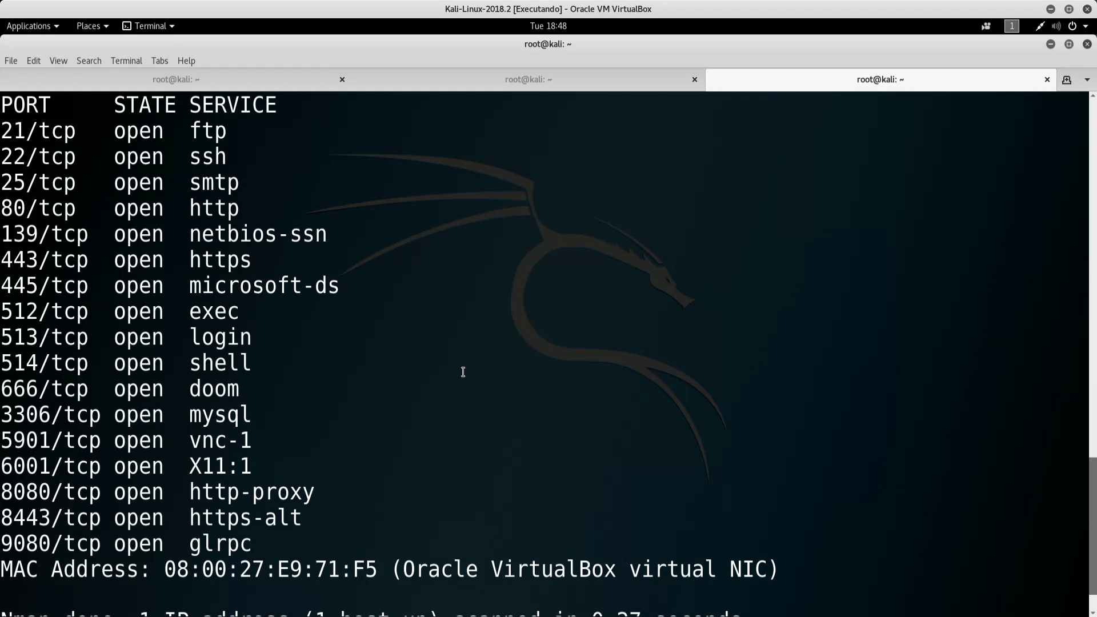
scroll(1095, 495, "down", 1)
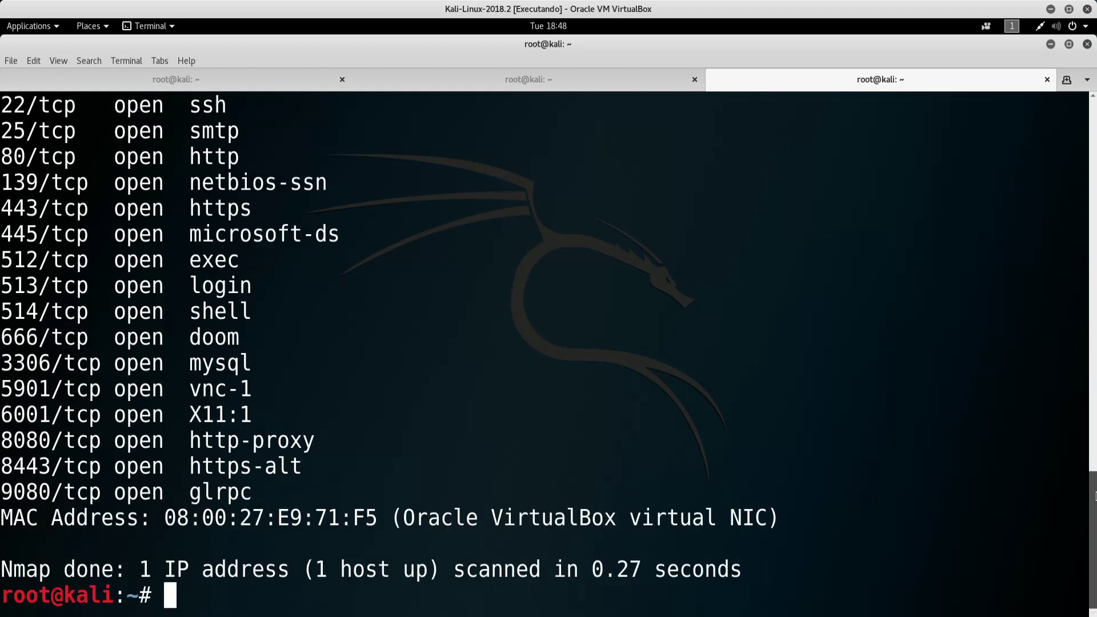
Step: Run an nmap -sV version scan of 192.168.1.34, then restrict it to port 80
key("Up")
key("Left")
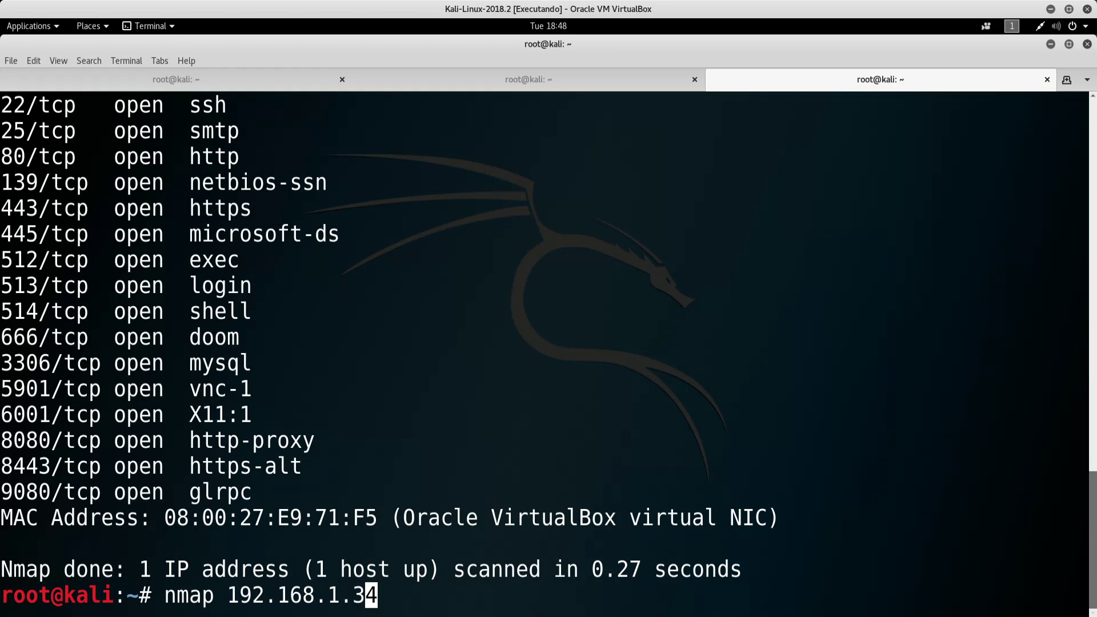
key("Left")
key("Left")
key("Left")
key("Left")
key("Left")
type("-")
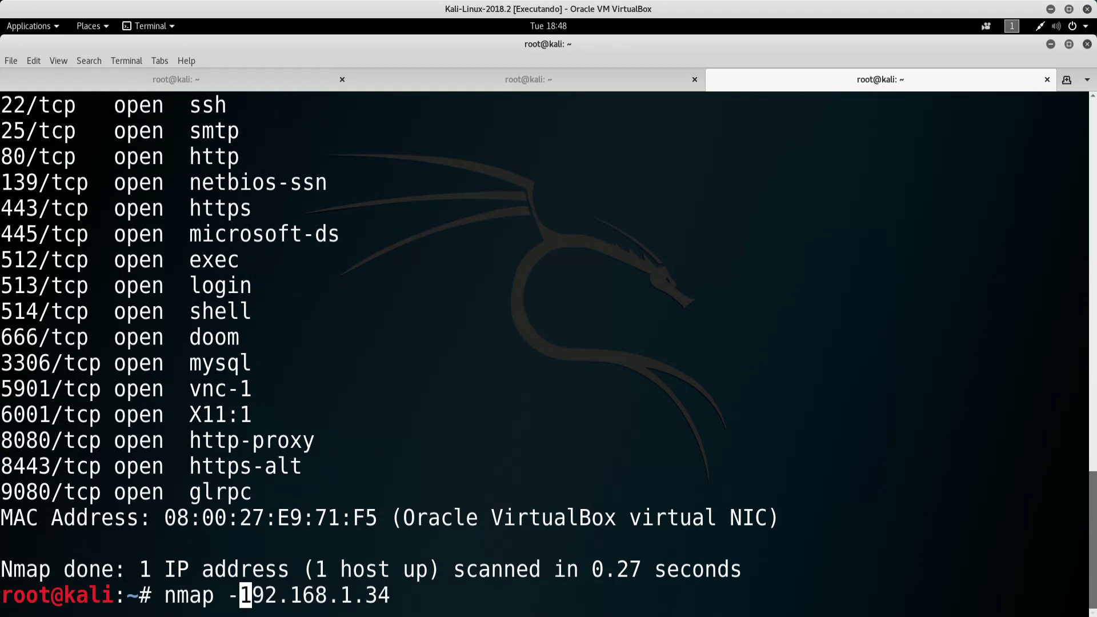
type("sV")
key("Right")
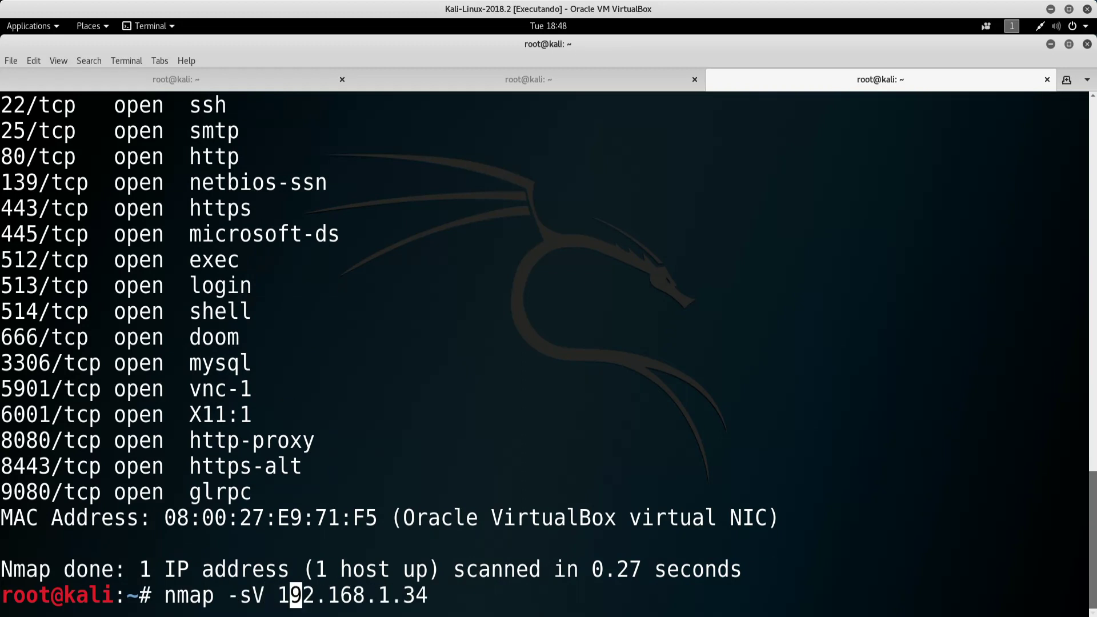
key("Right")
key("Right")
key("Right")
key("Return")
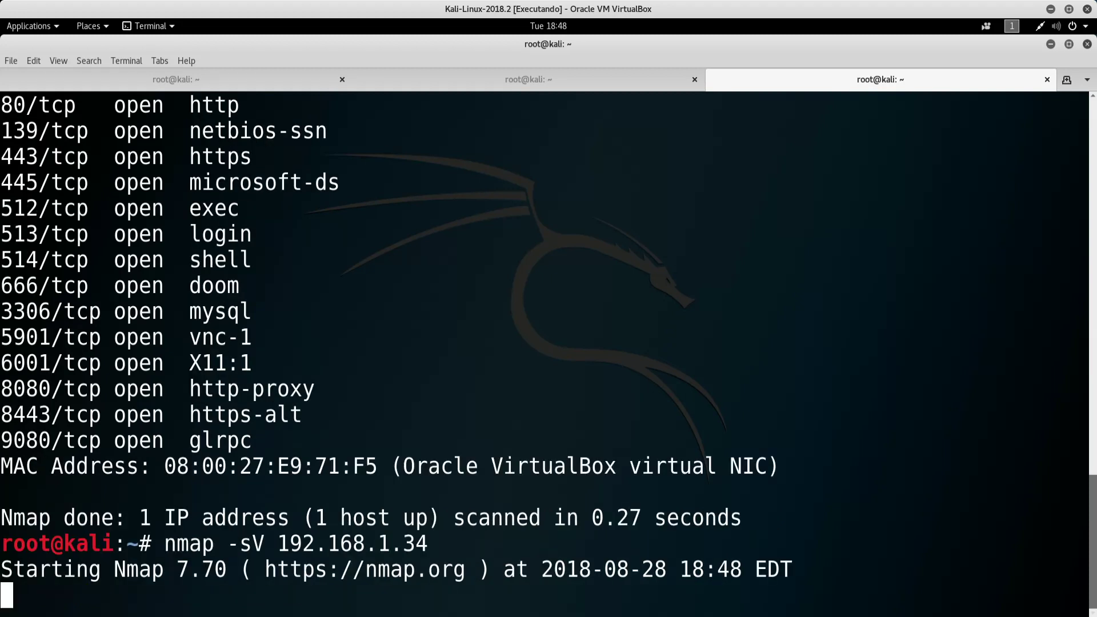
key("Up")
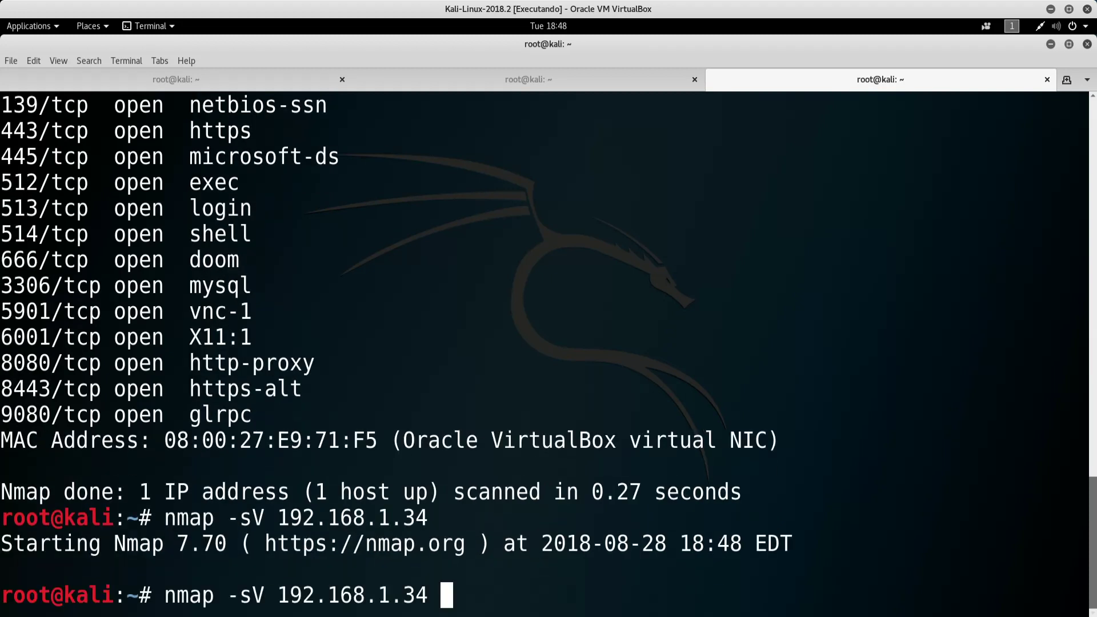
type("-p")
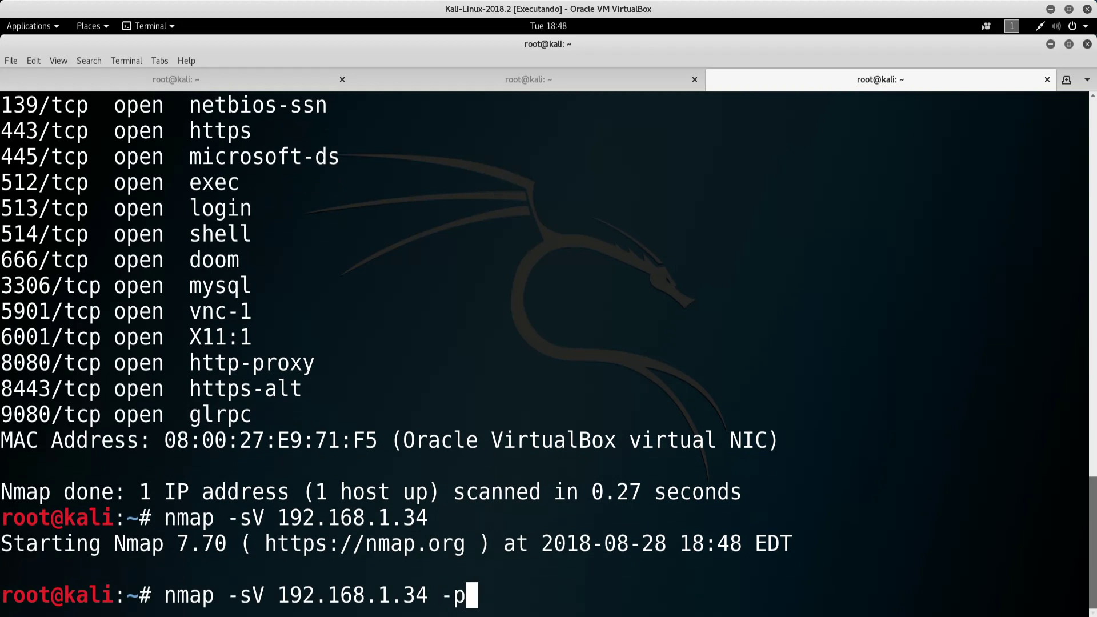
type("80")
key("Return")
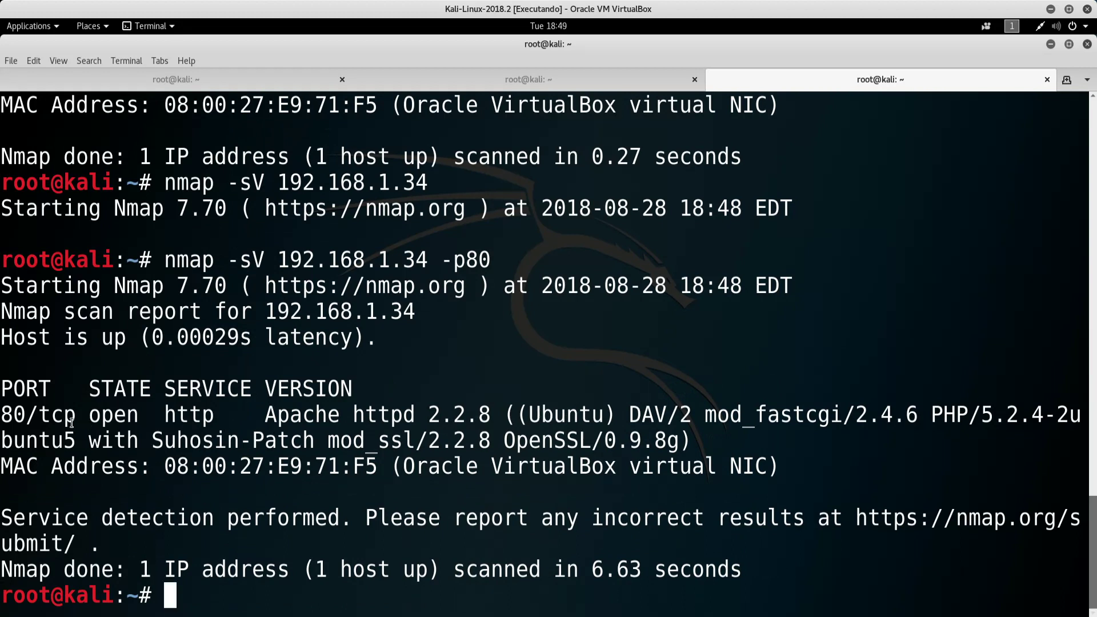
Step: Highlight port 80 open, Apache httpd, Ubuntu, PHP and OpenSSL versions in the output
left_click_drag(3, 409, 114, 414)
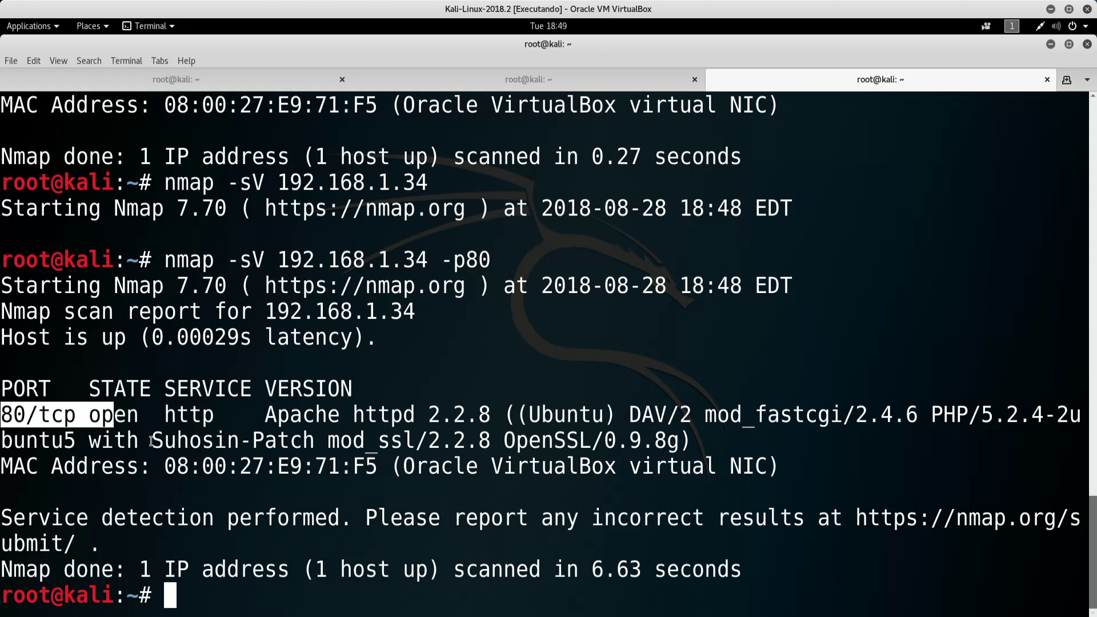
mouse_move(141, 416)
left_mouse_down()
mouse_move(1, 431)
mouse_move(146, 408)
left_mouse_up()
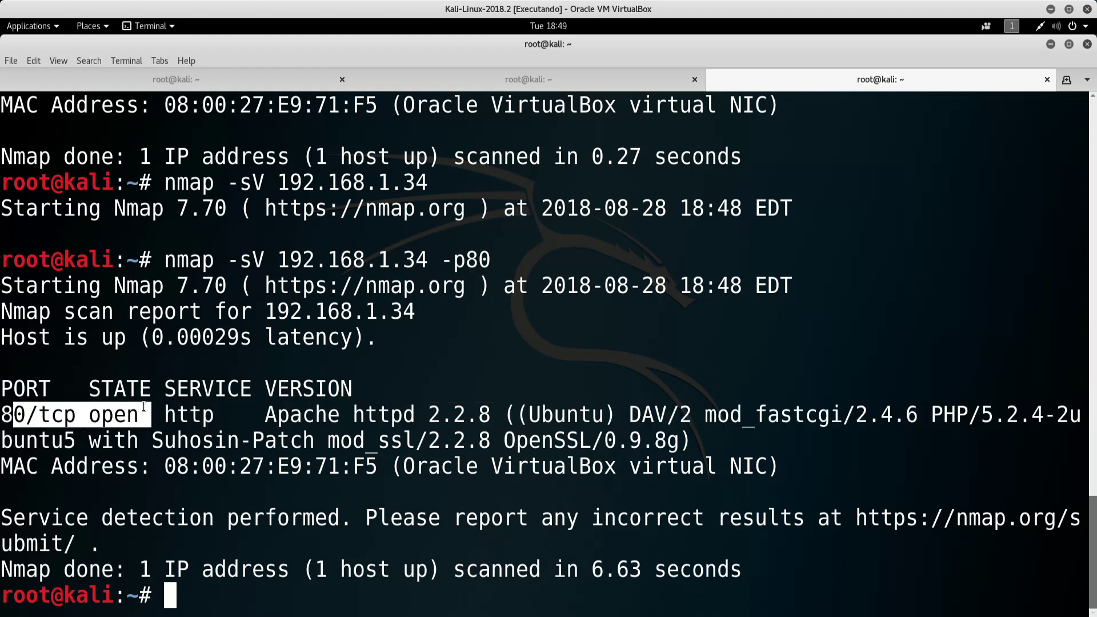
left_click_drag(262, 415, 427, 417)
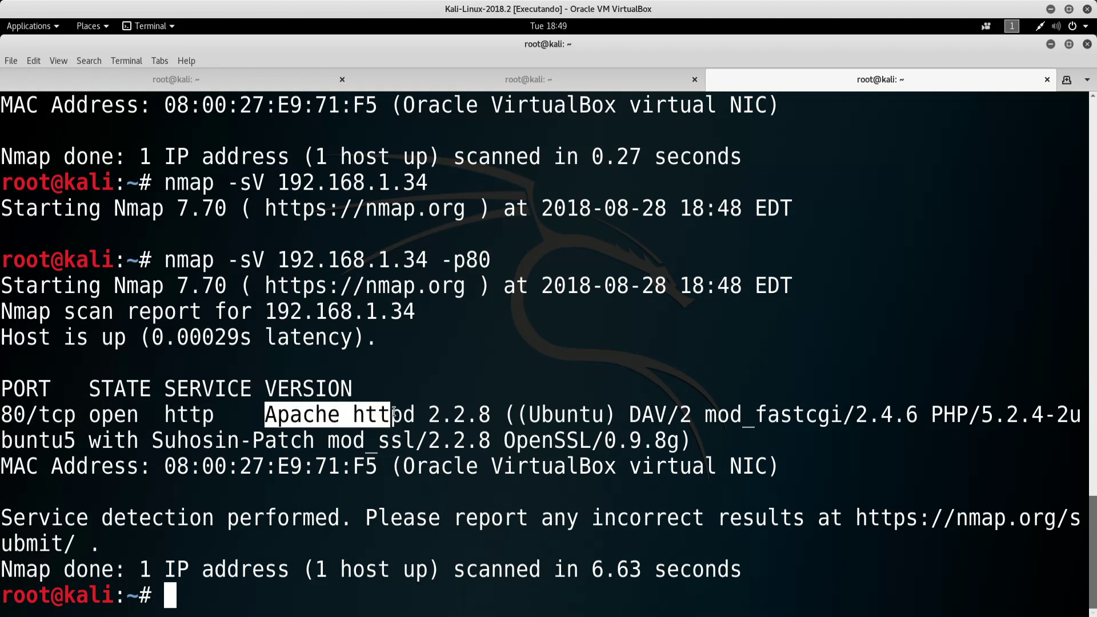
left_click_drag(528, 415, 595, 409)
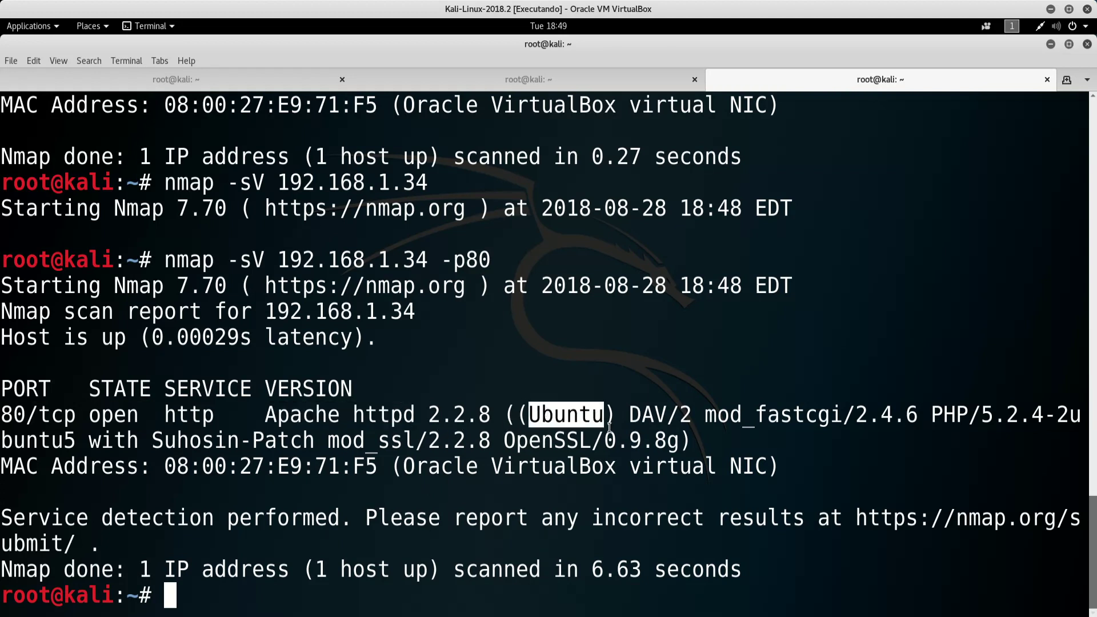
left_click_drag(857, 415, 965, 413)
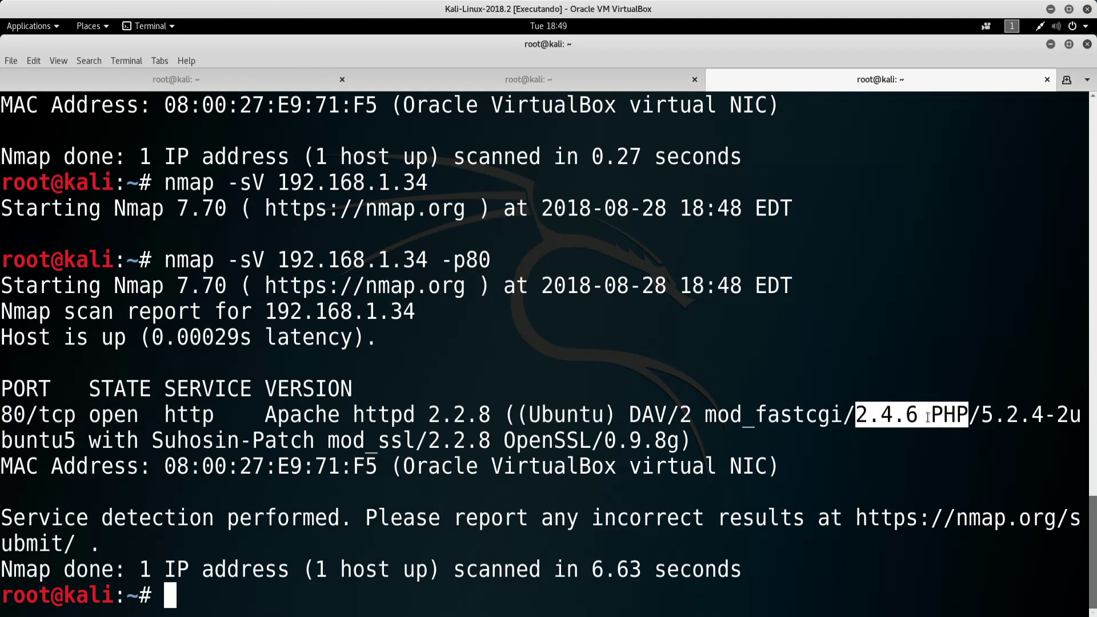
left_click_drag(495, 440, 578, 438)
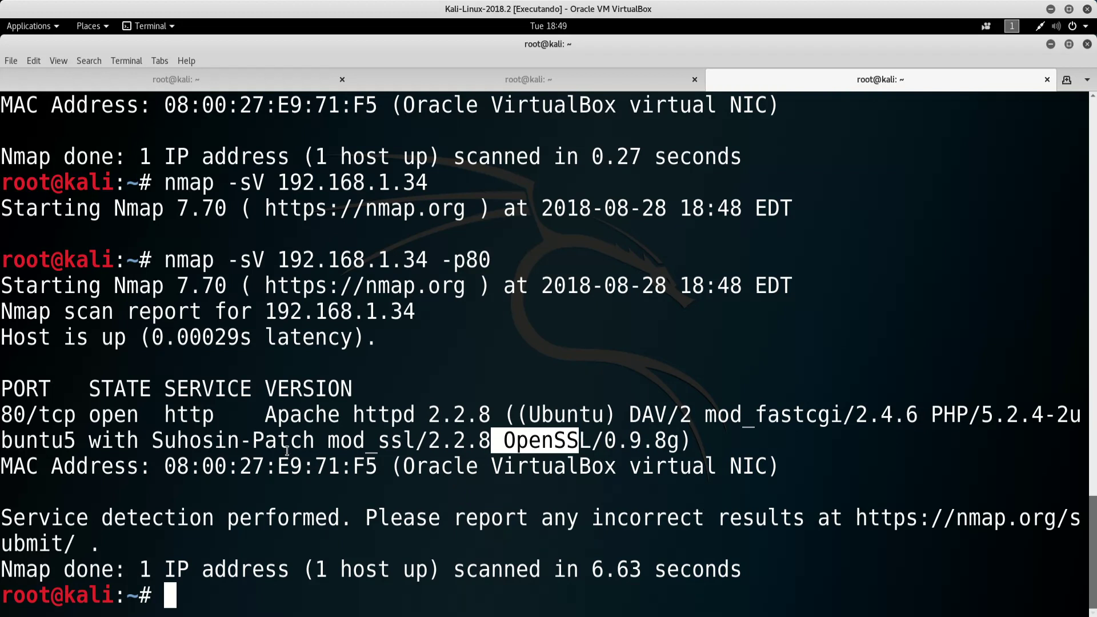
left_click_drag(265, 416, 334, 416)
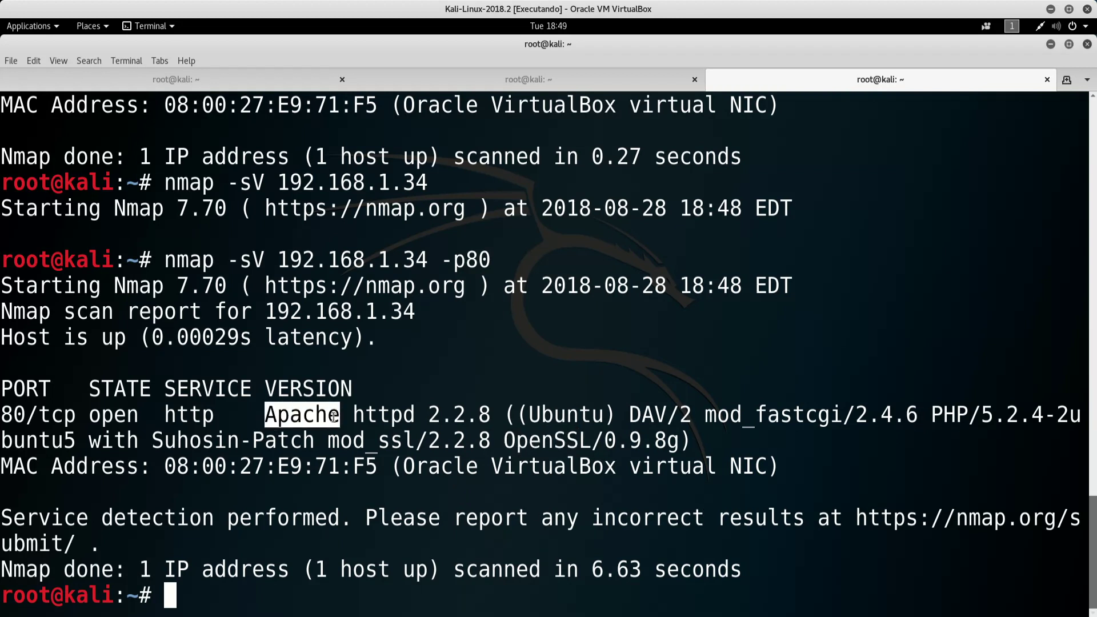
Step: Launch Firefox at 192.168.1.34 from the terminal
left_click(217, 581)
type("fir")
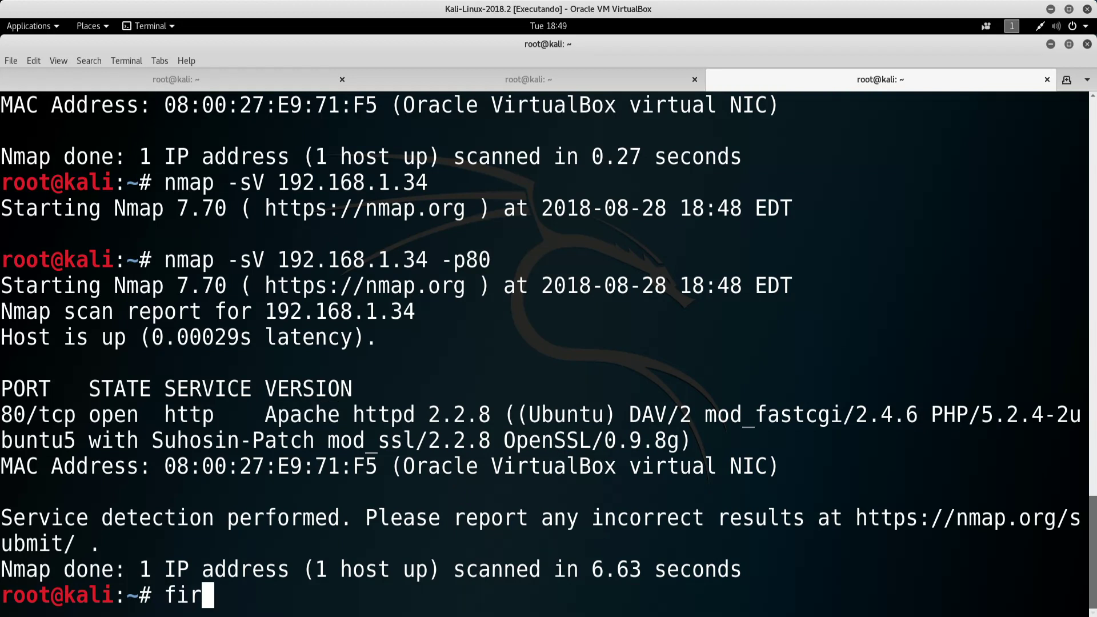
type("efox")
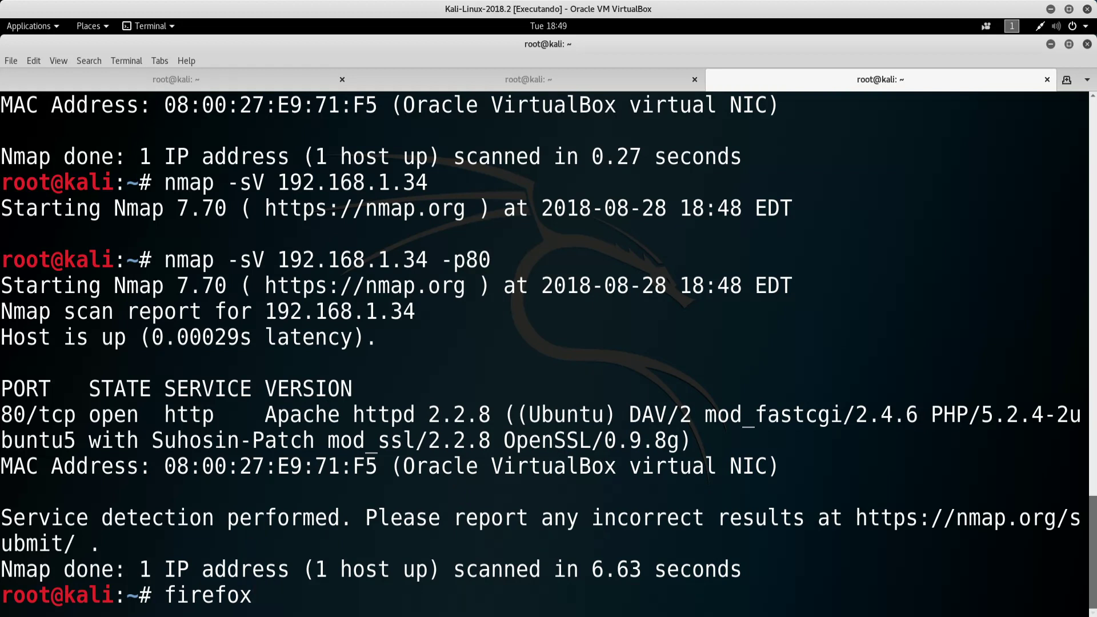
type(" 192.168")
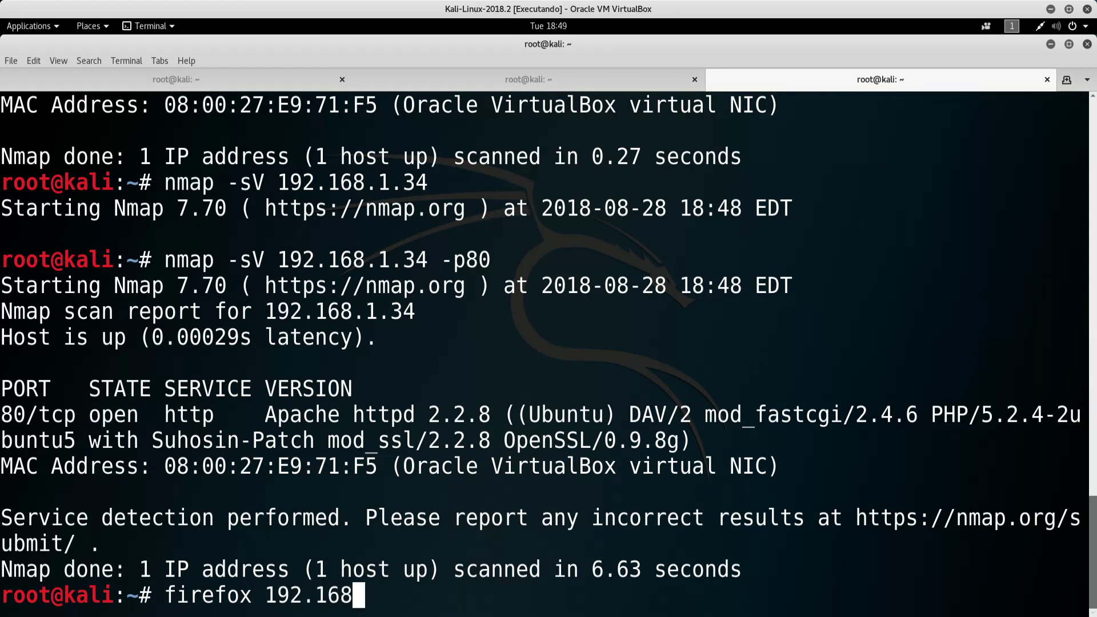
type(".1.")
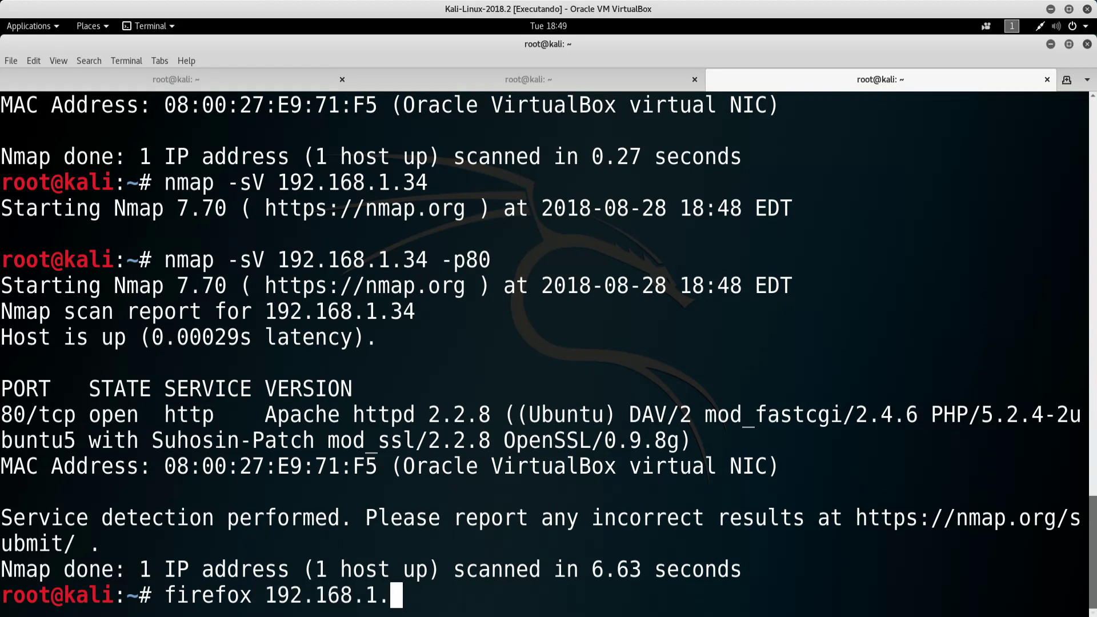
type("34")
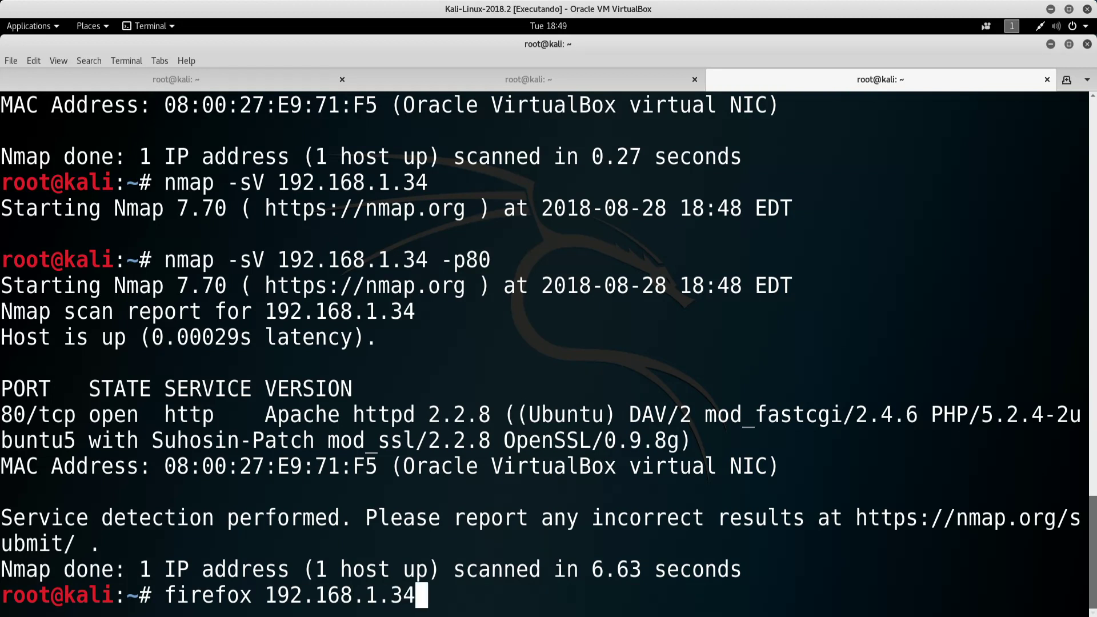
key("Return")
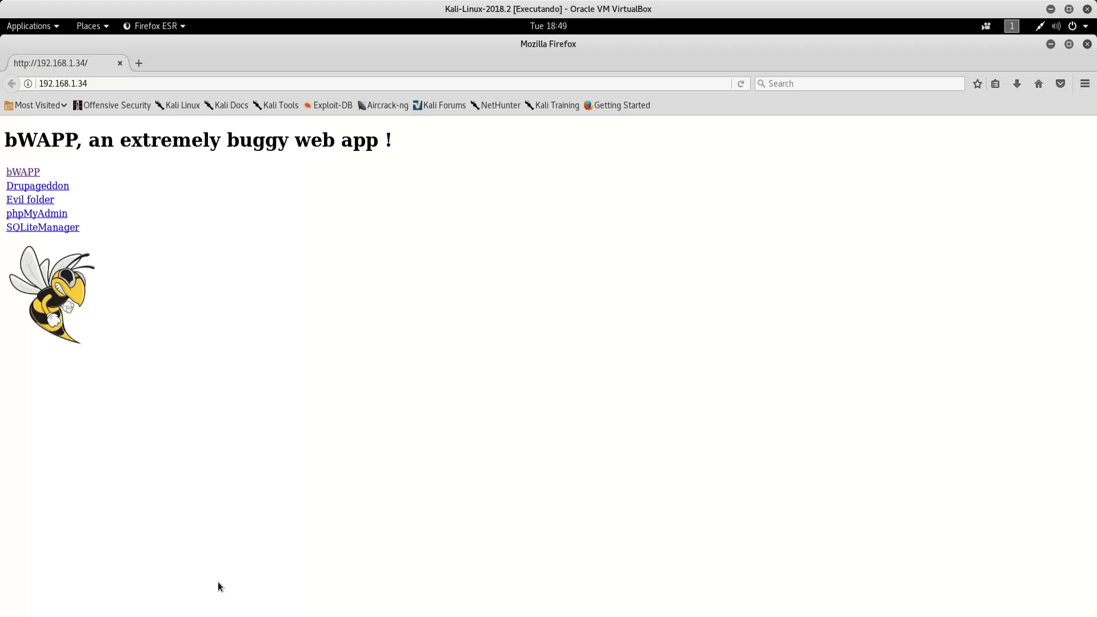
Step: Log in to bWAPP with the default credentials, dismissing the warning and save-login prompt
left_click(19, 174)
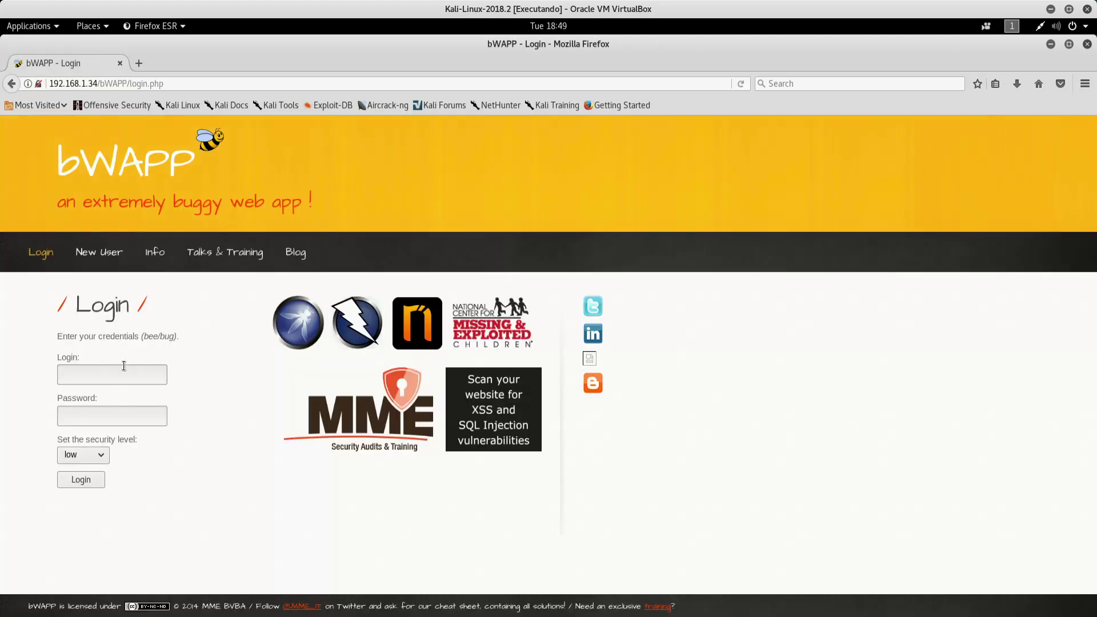
left_click(126, 370)
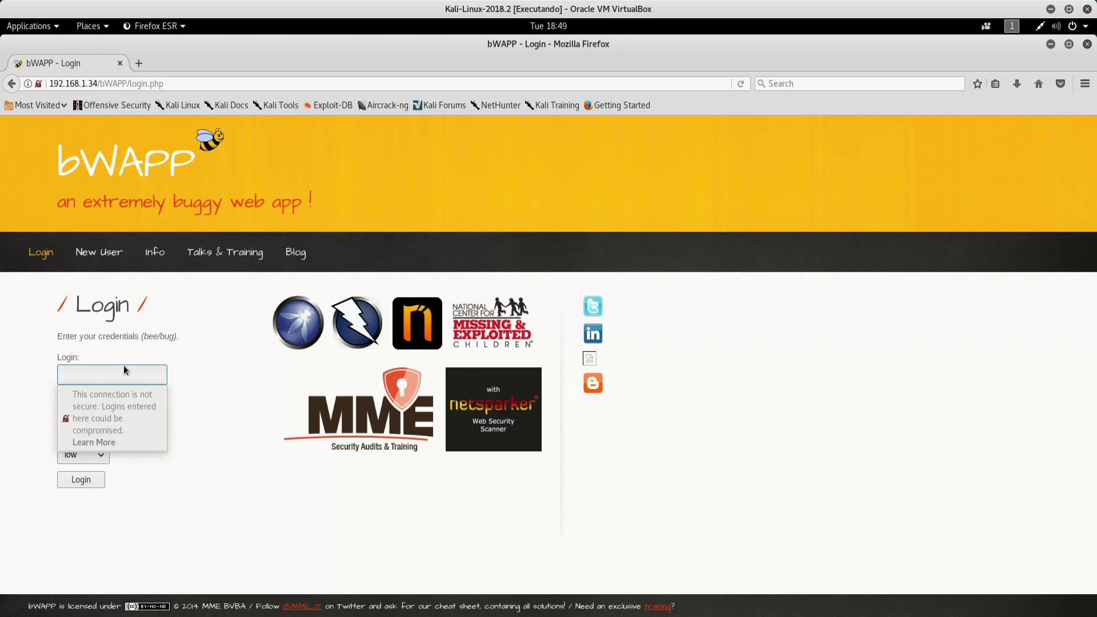
type("bee")
key("Tab")
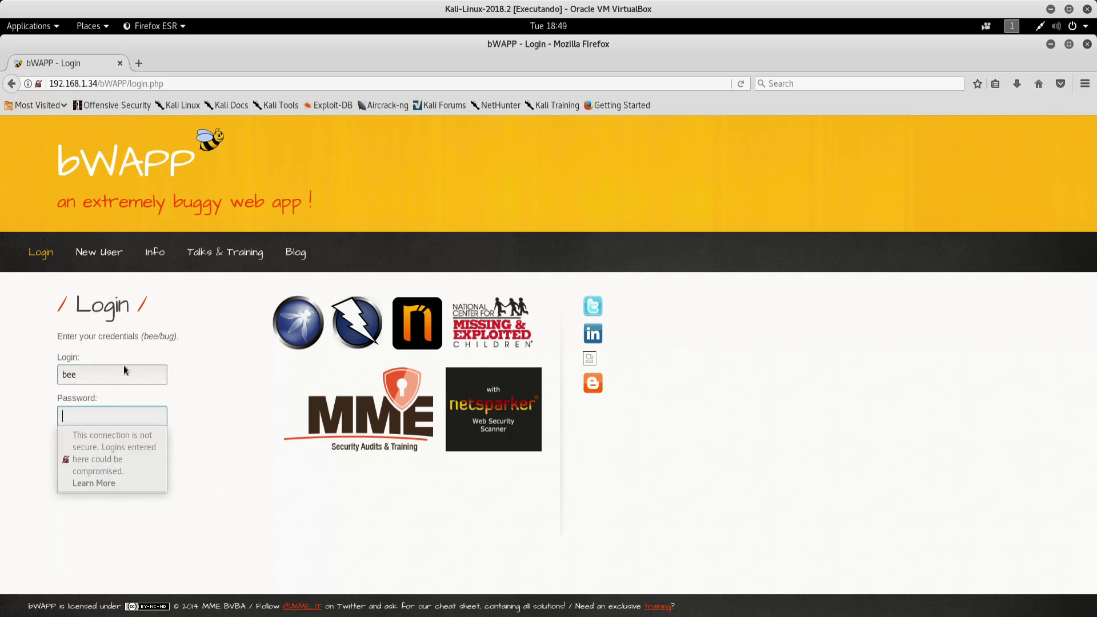
type("bug")
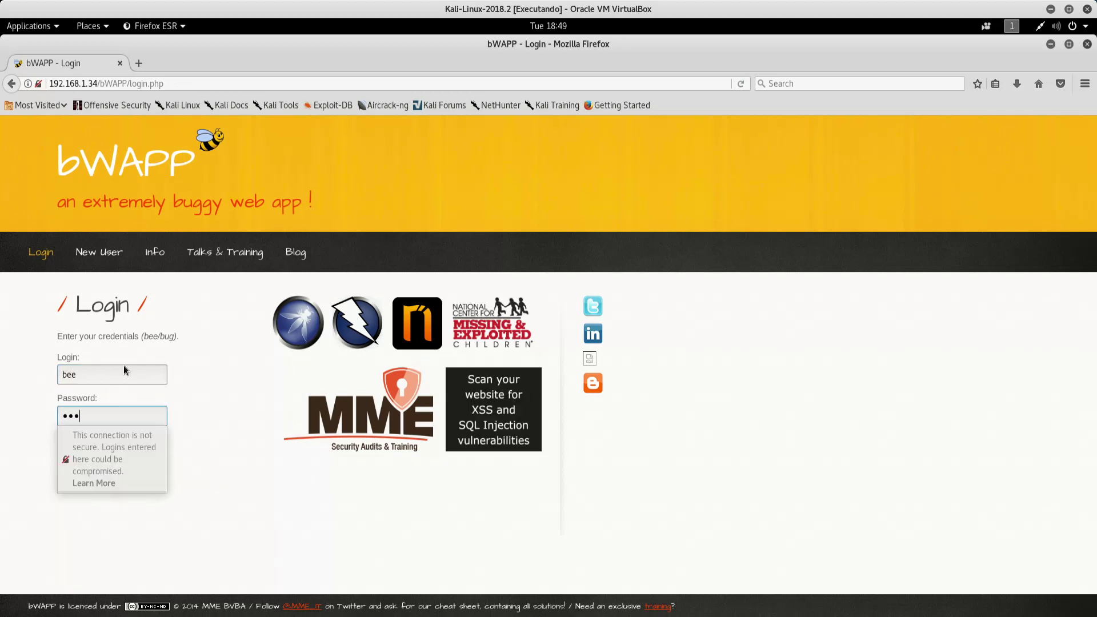
left_click(194, 402)
left_click(86, 480)
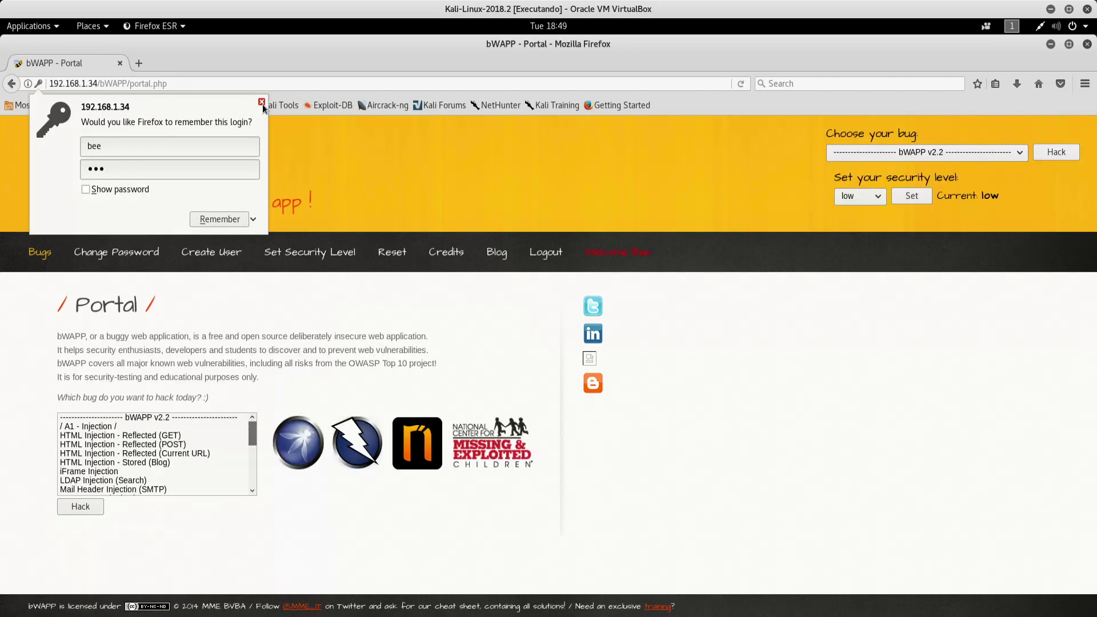
left_click(261, 102)
Step: Choose Cross-Site Scripting - Reflected (GET) from the bug list
left_click(944, 157)
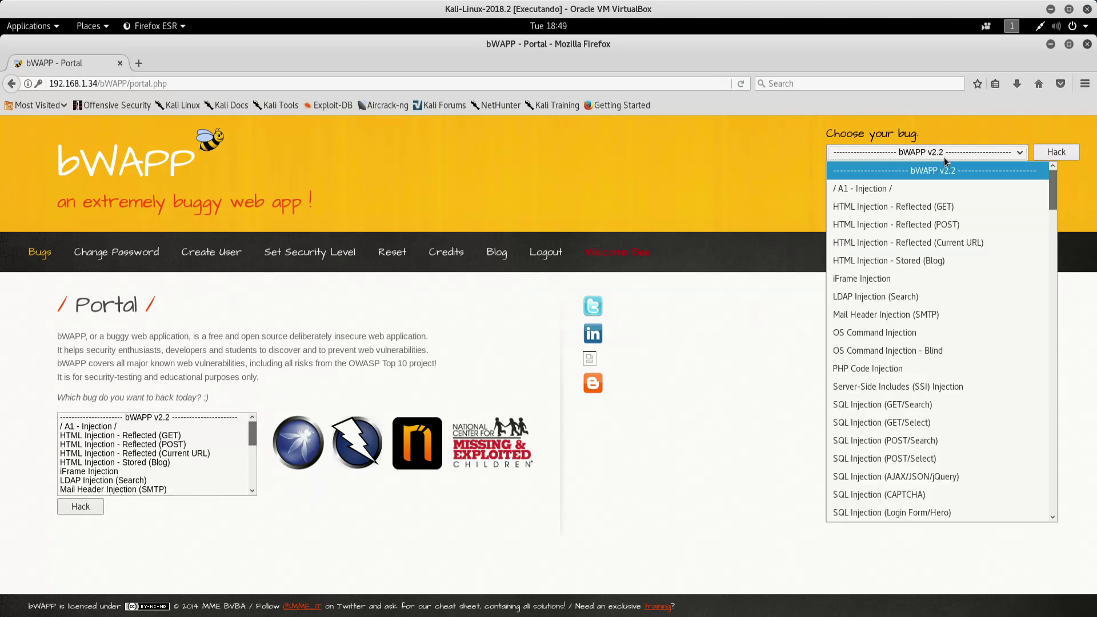
scroll(918, 420, "down", 2)
scroll(918, 419, "down", 3)
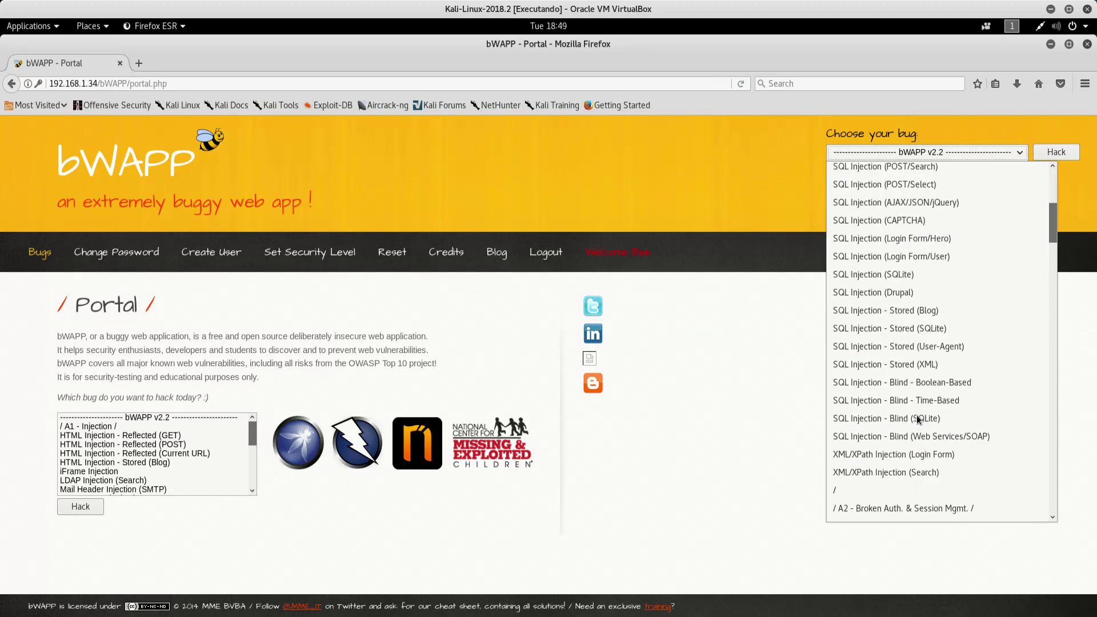
scroll(917, 420, "down", 5)
scroll(918, 420, "down", 3)
scroll(918, 420, "down", 2)
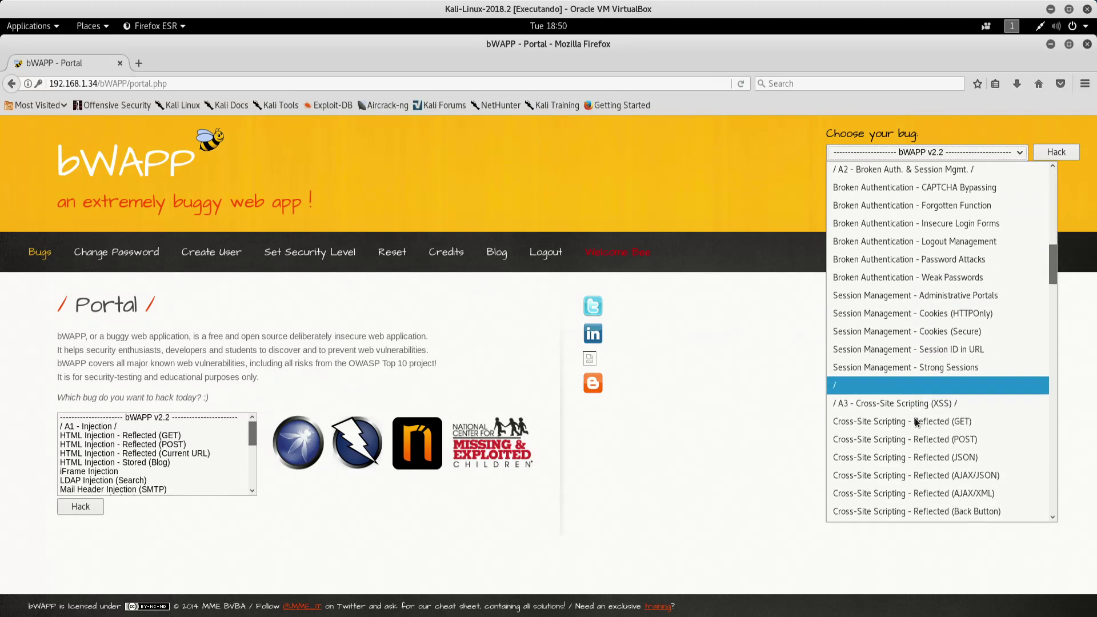
scroll(909, 377, "down", 2)
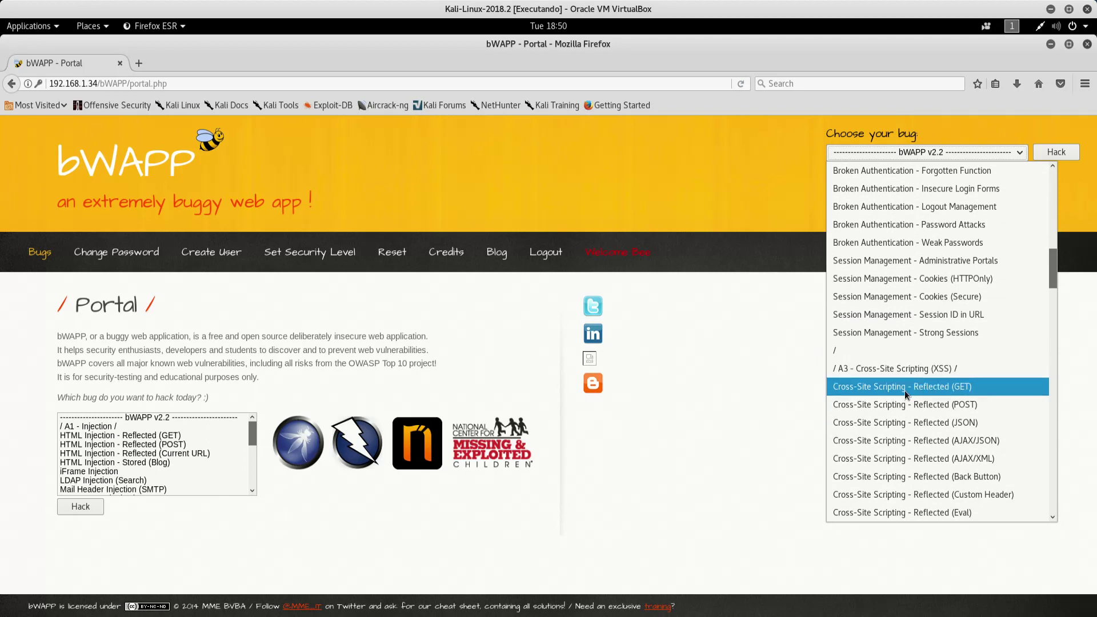
left_click(905, 386)
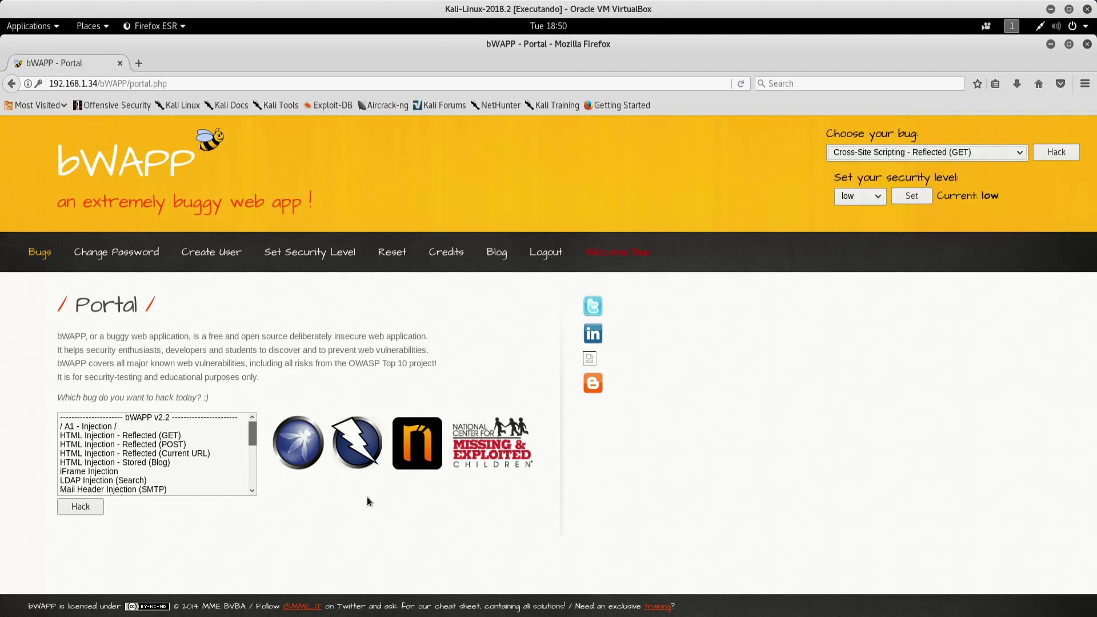
Step: On the reflected GET XSS page, enter 'James Bond' as first name and move to Last name
left_click(1050, 153)
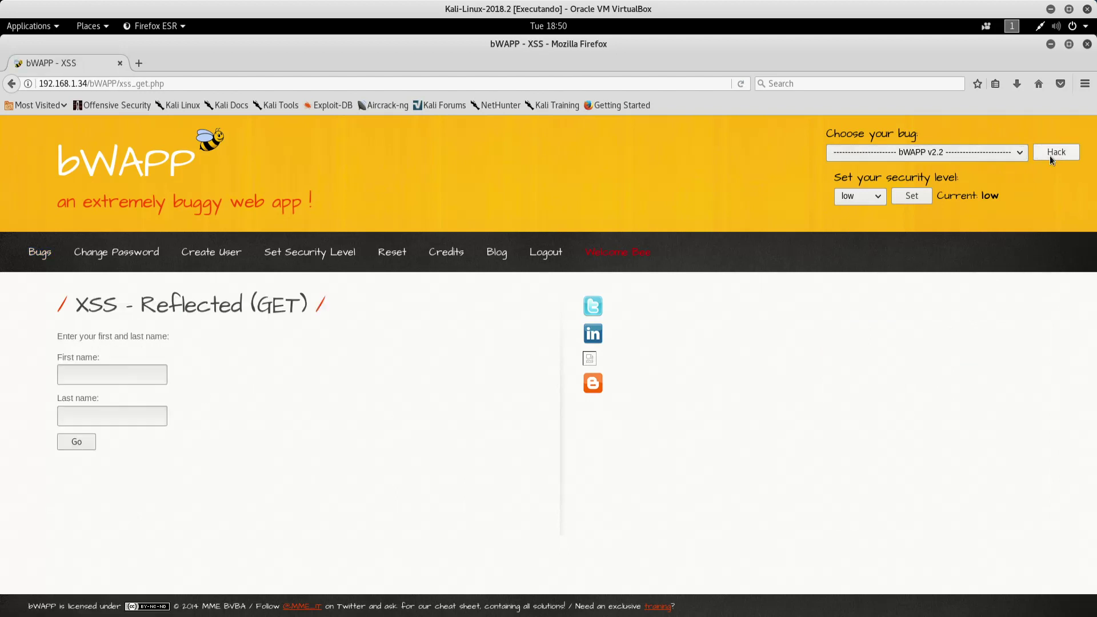
left_click(95, 379)
type("James ")
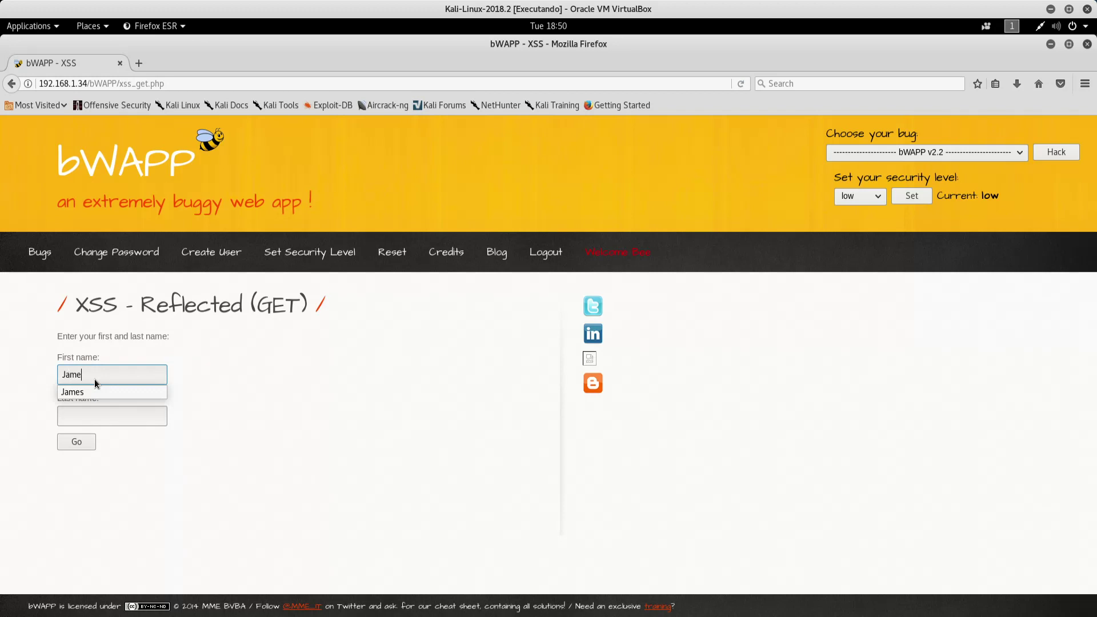
type("B")
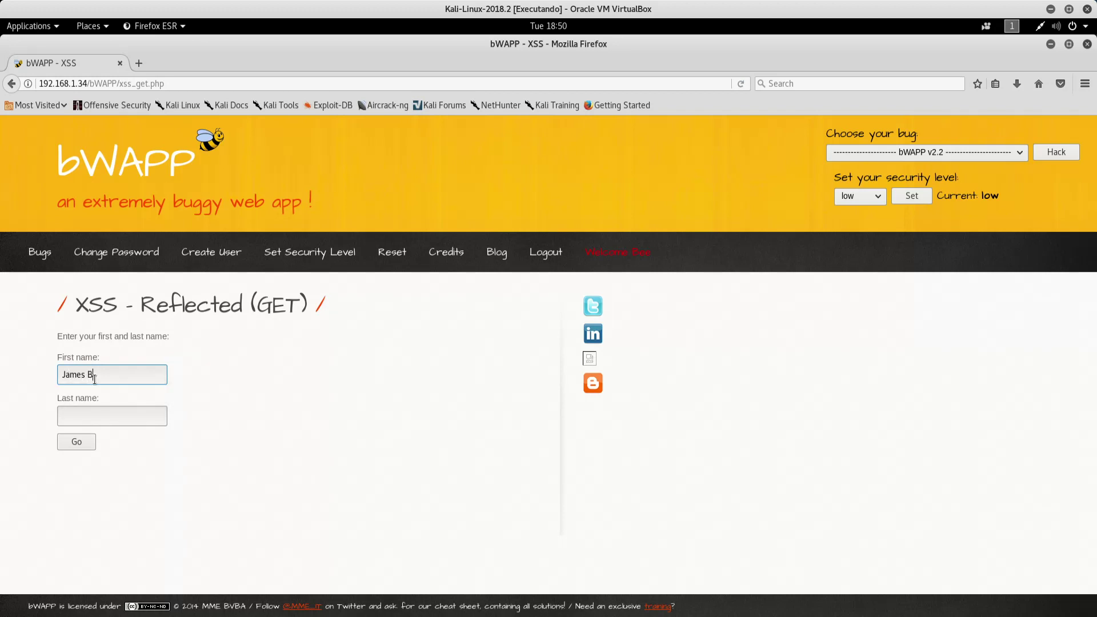
type("ond")
left_click(108, 409)
Step: In the second terminal tab, clear the screen and start BeEF with beef-xss, then minimize the terminal
left_click(1050, 44)
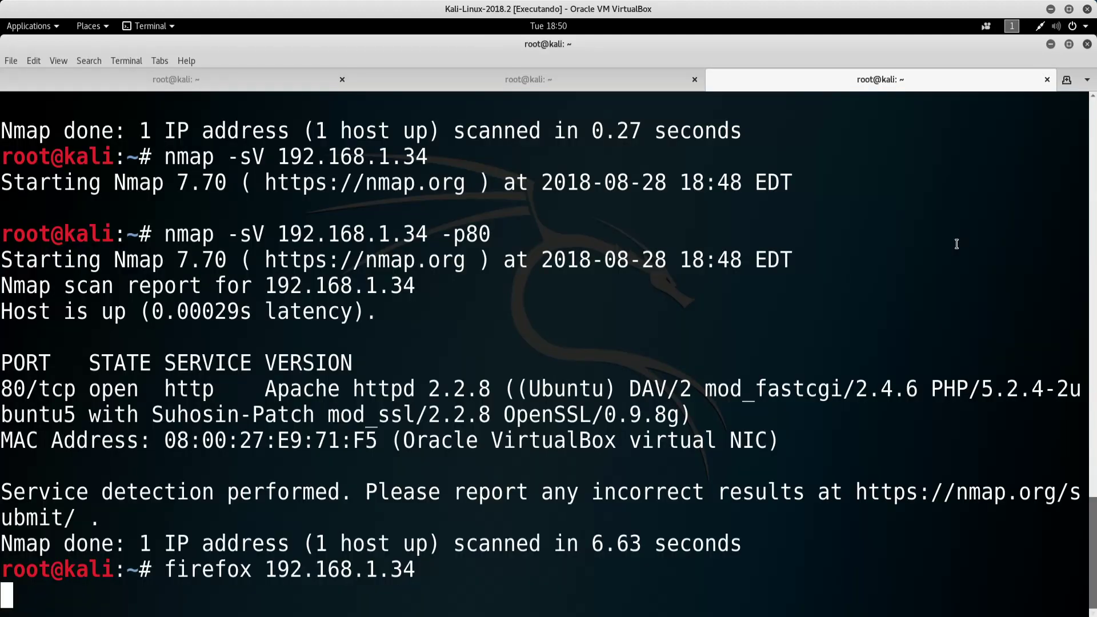
key("ctrl+l")
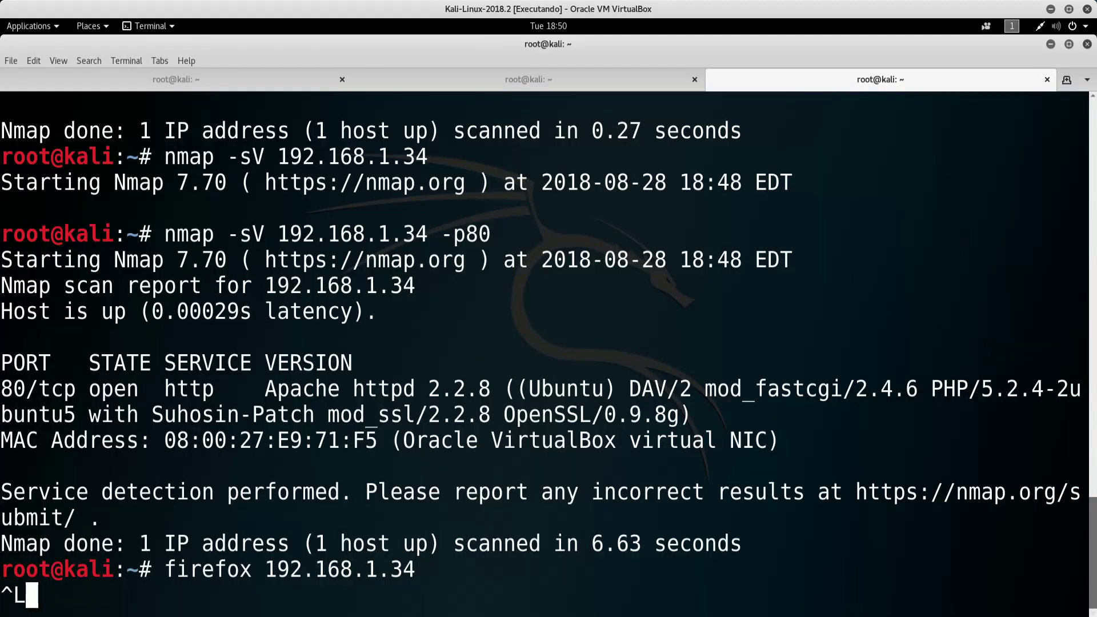
left_click(583, 85)
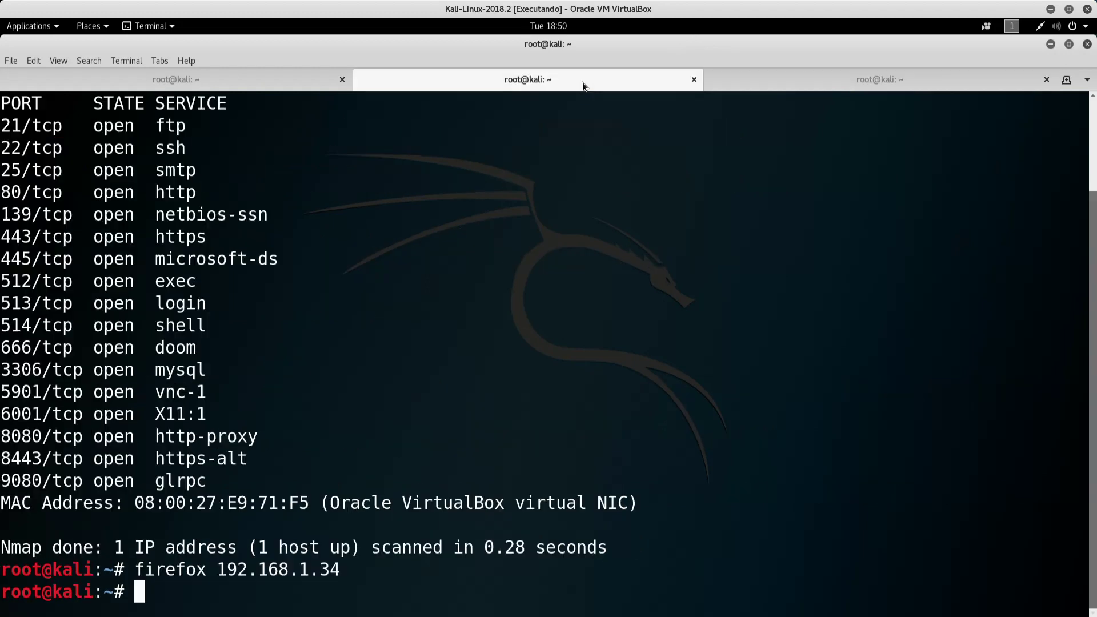
key("ctrl+l")
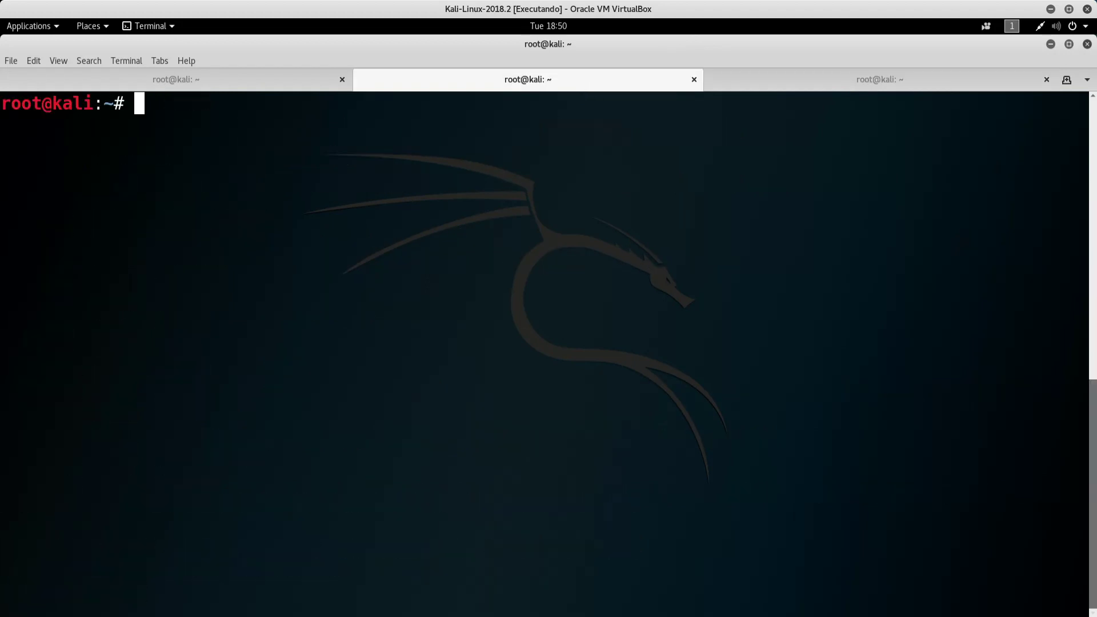
type("b")
type("eef-s")
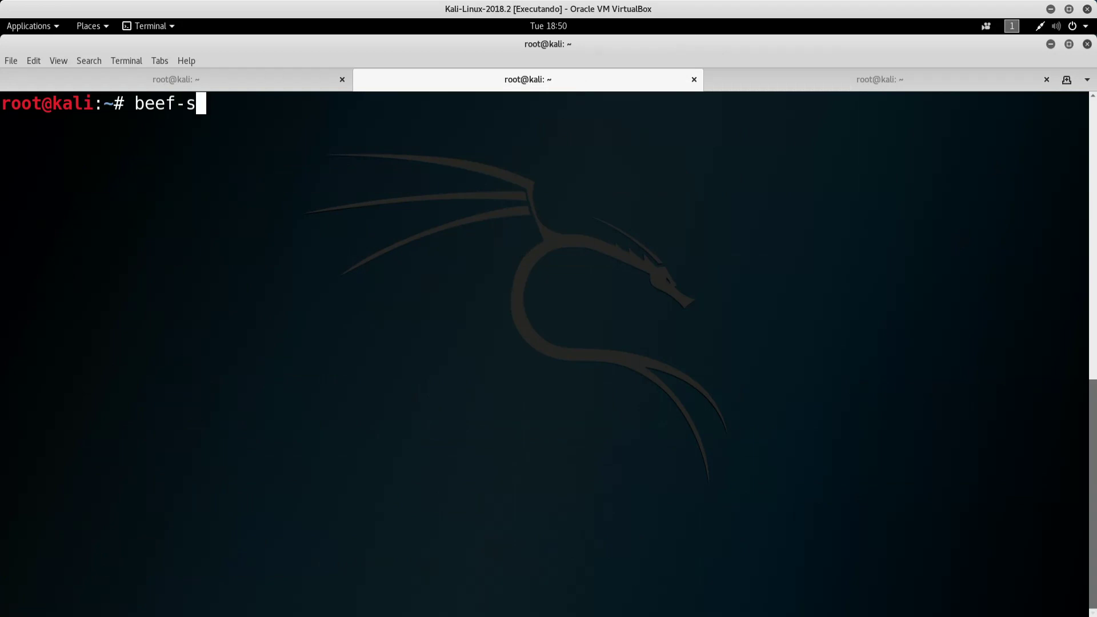
key("BackSpace")
type("xss")
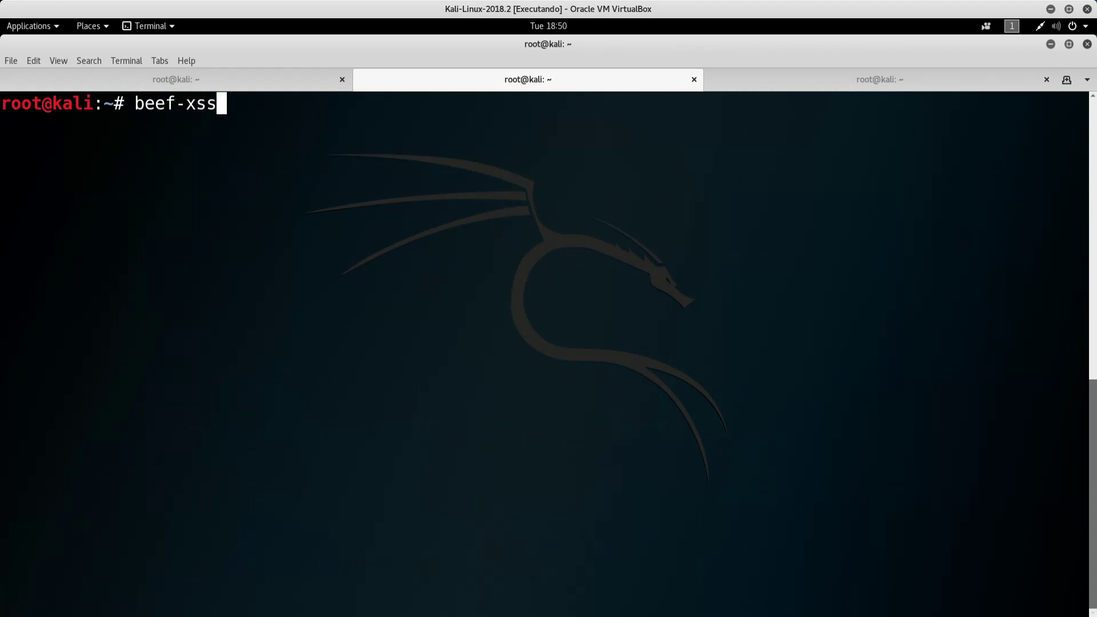
key("Return")
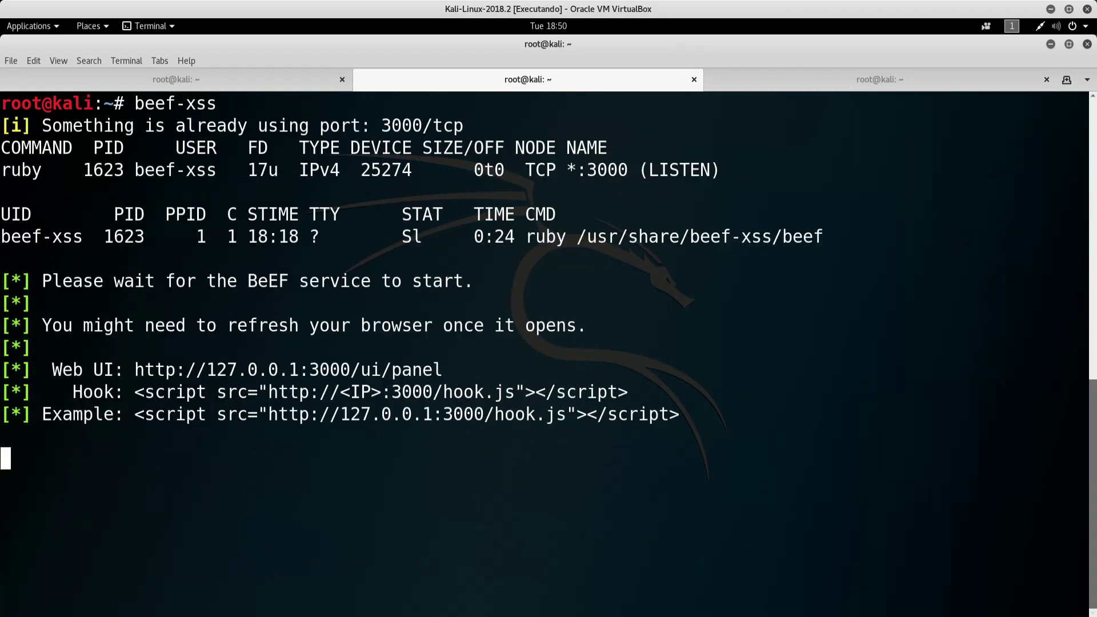
left_click(1050, 44)
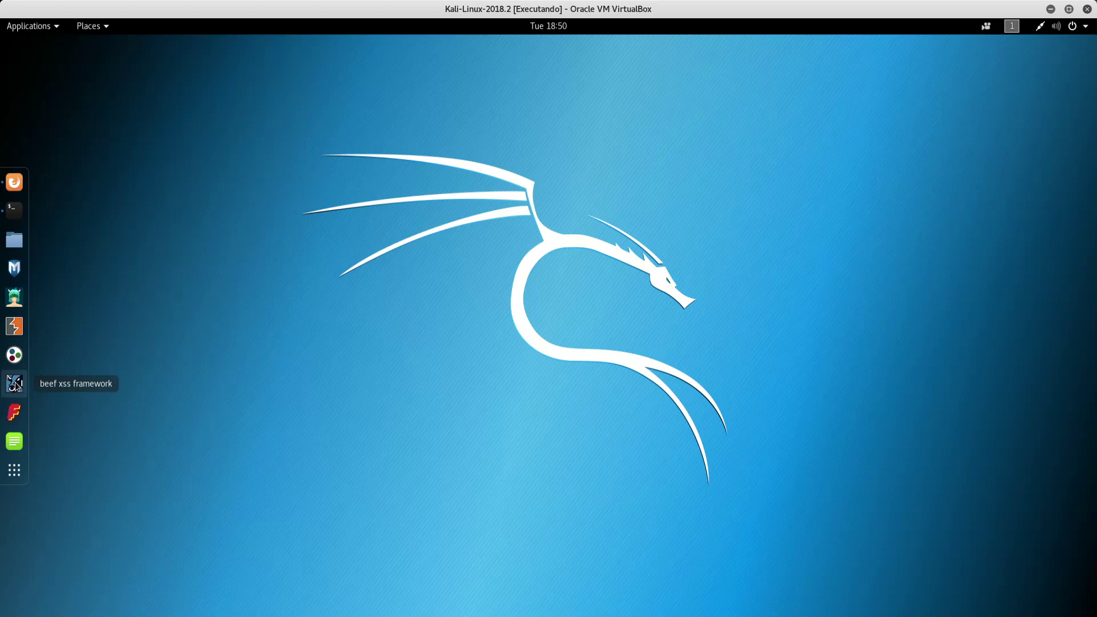
Step: Copy the Example <script> hook tag from the terminal's BeEF startup output
left_click(16, 216)
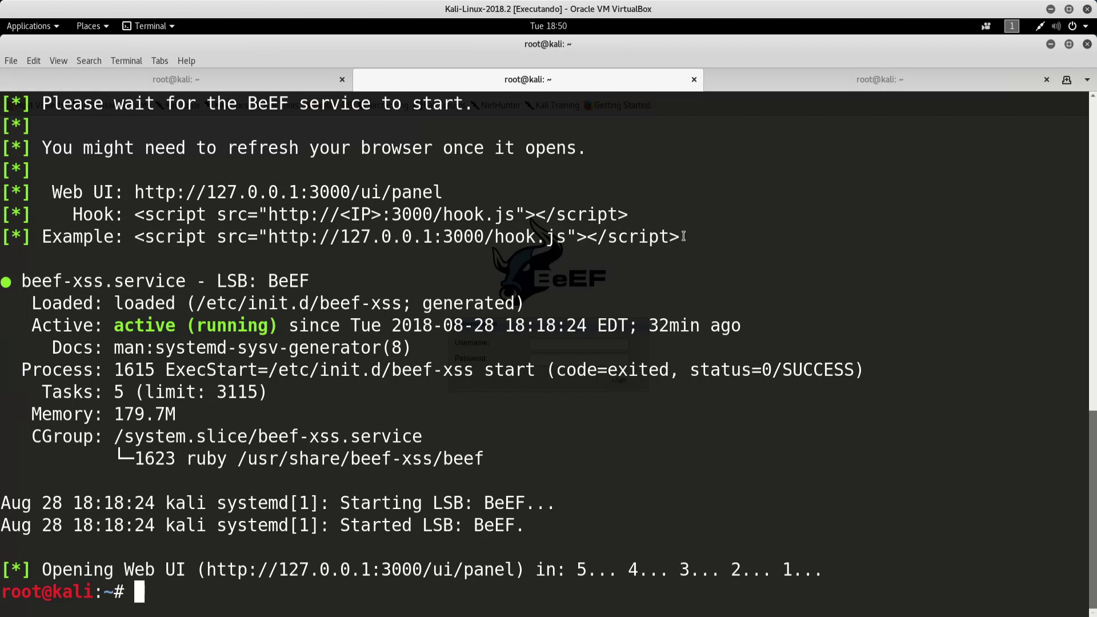
mouse_move(680, 236)
left_mouse_down()
mouse_move(406, 247)
mouse_move(131, 237)
left_mouse_up()
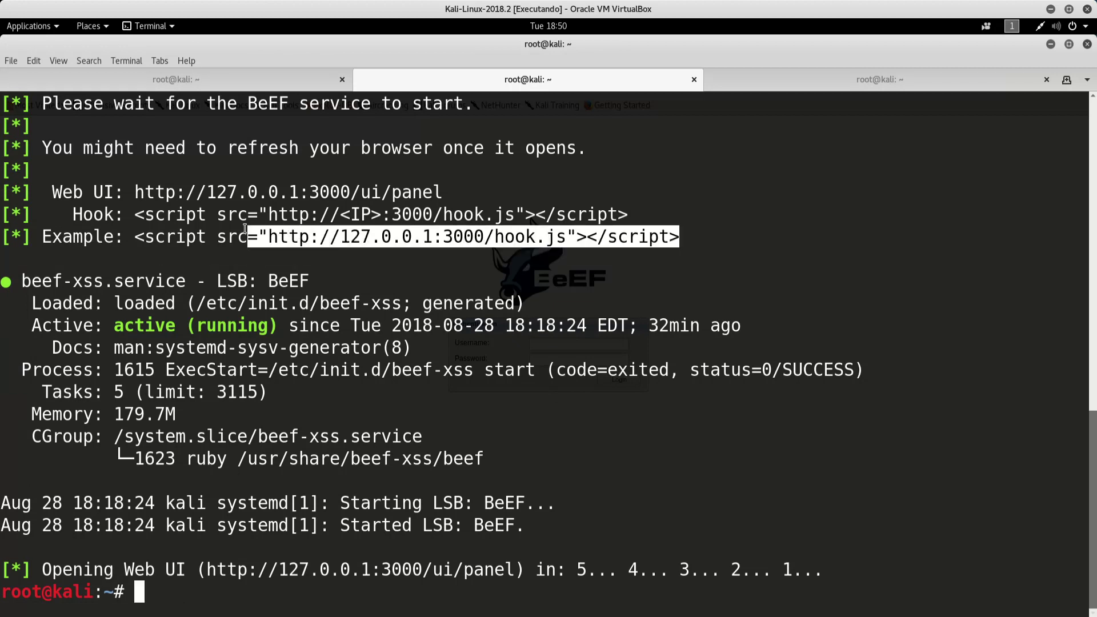
right_click(141, 235)
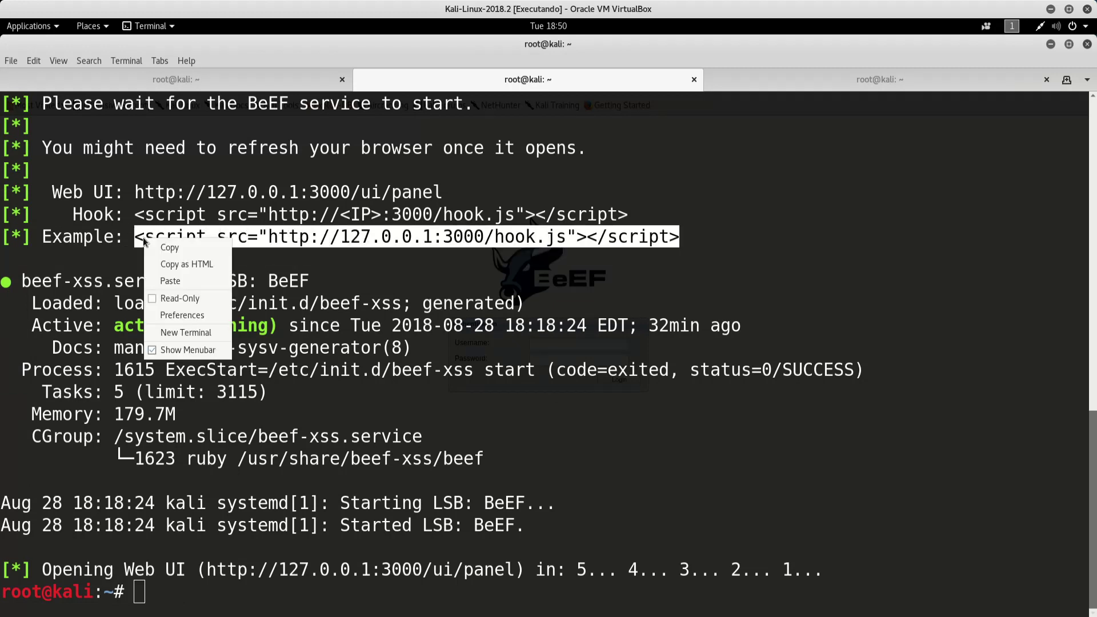
left_click(160, 246)
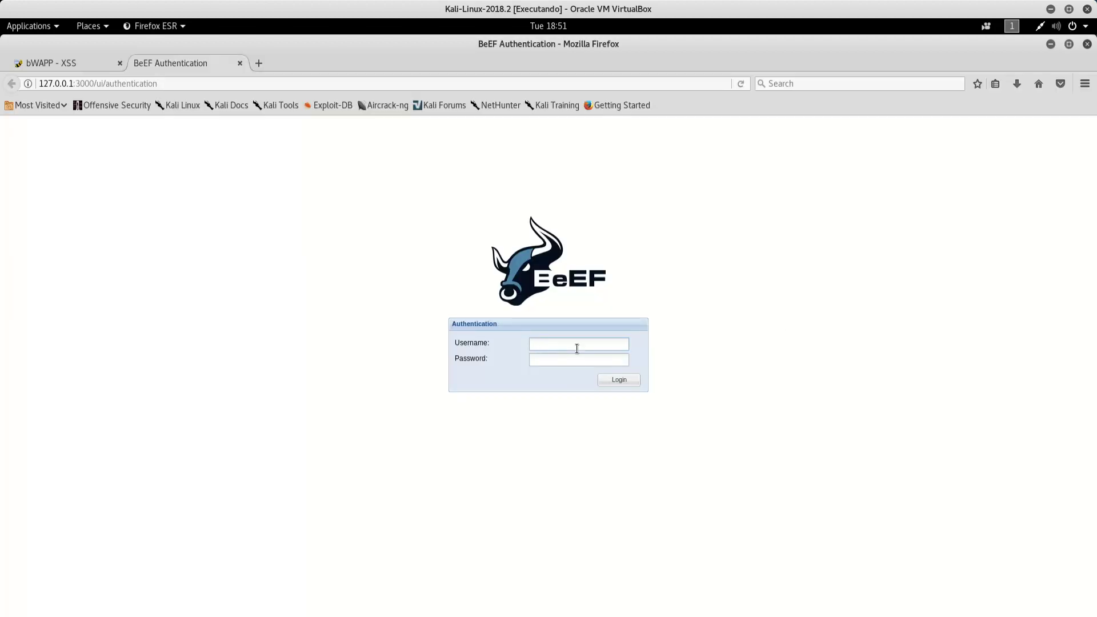
Step: Log into the BeEF control panel with the BeEF username and password
type("b")
type("eef")
key("Tab")
type("e")
left_click(619, 383)
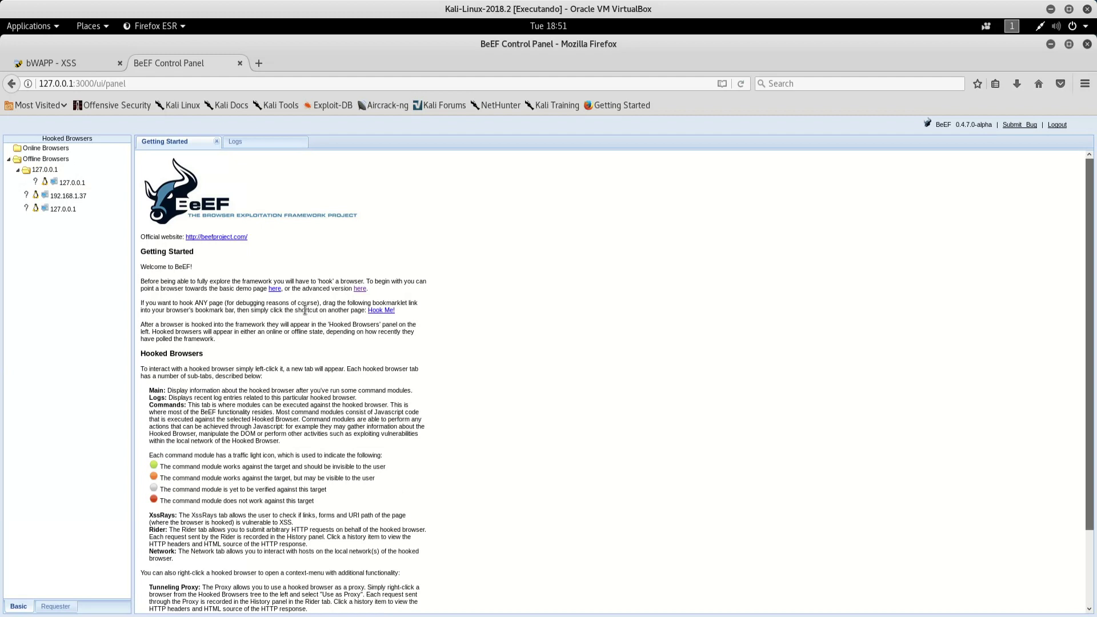
Step: Open The Butcher demo page and its BeEF-Hamper order form to hook 127.0.0.1 online
left_click(360, 288)
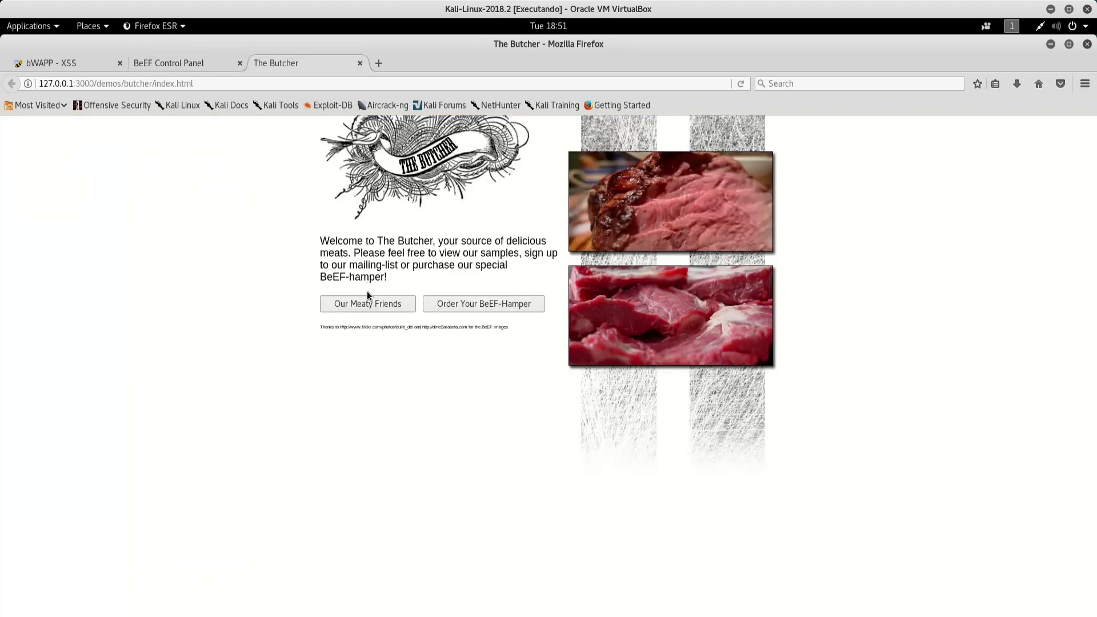
left_click(177, 58)
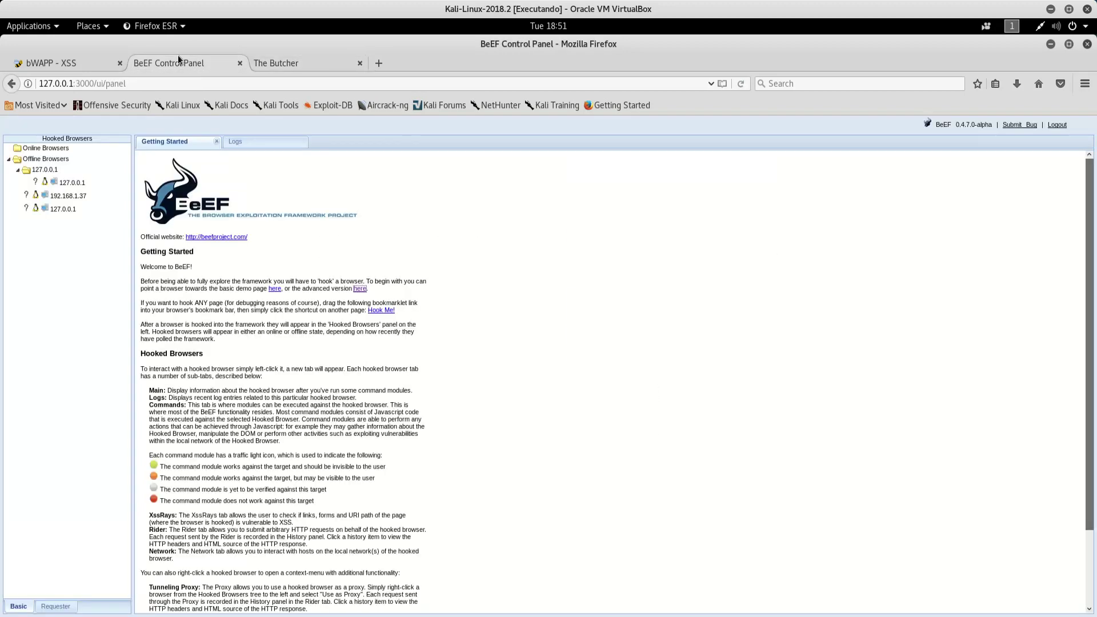
left_click(35, 159)
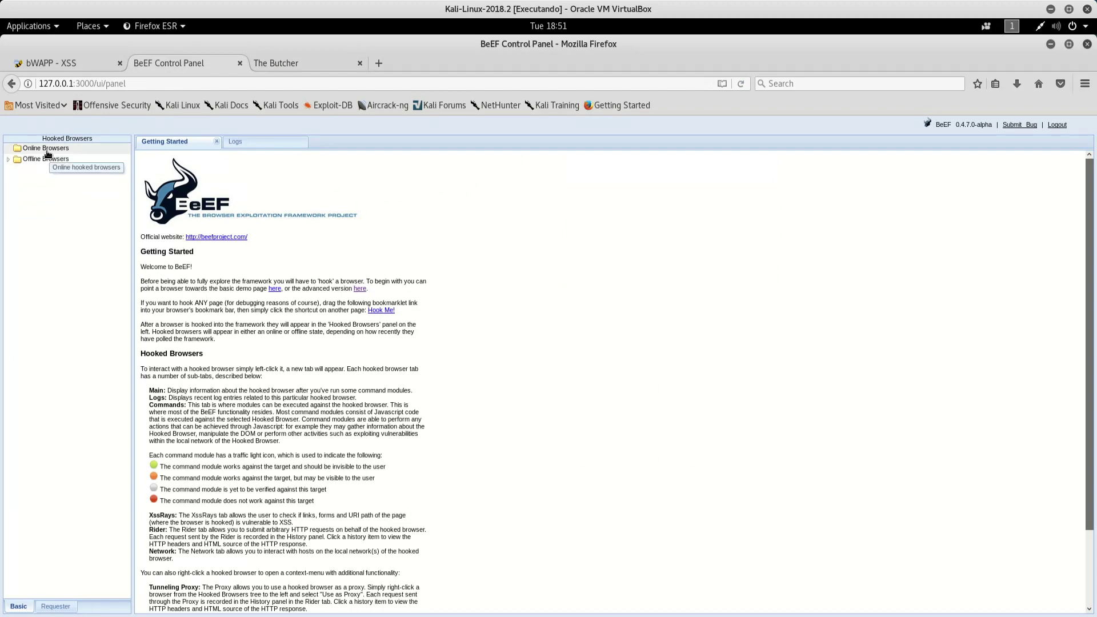
left_click(290, 63)
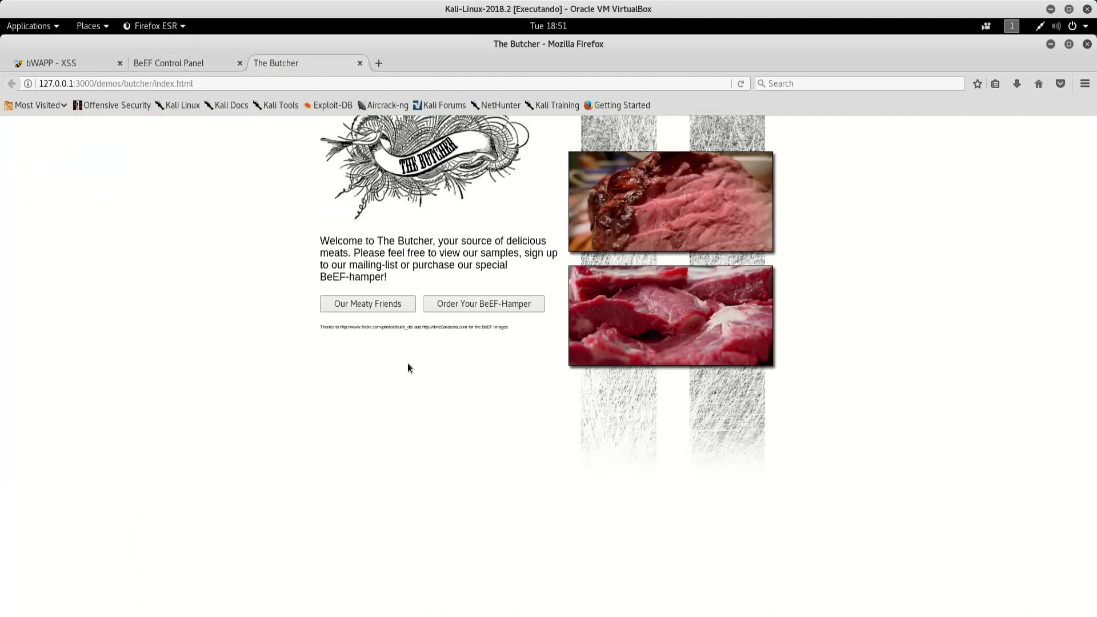
left_click(447, 308)
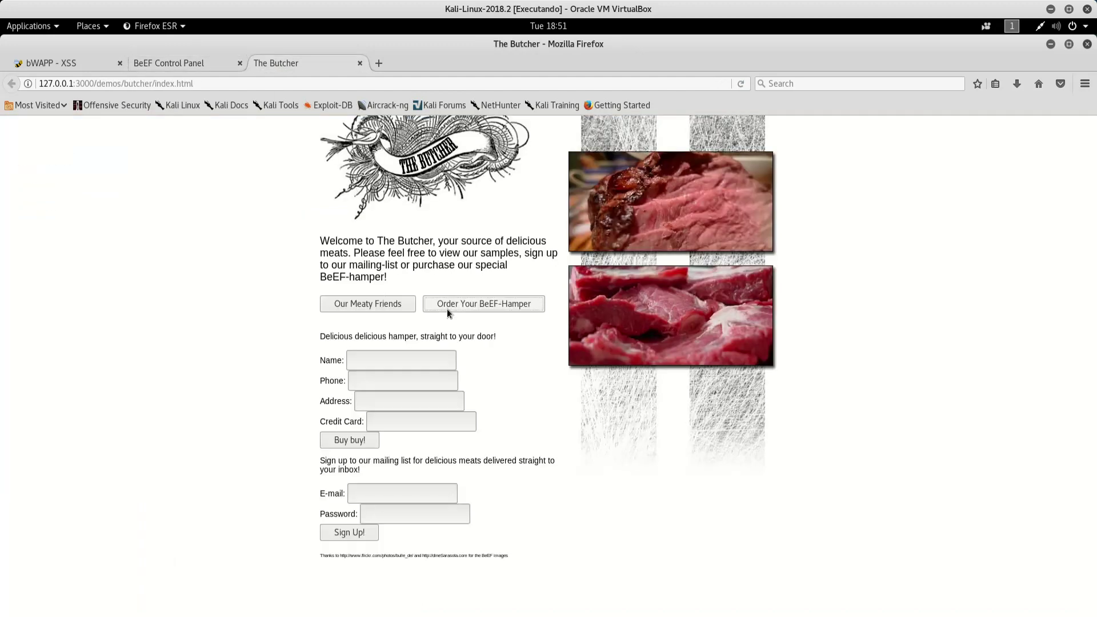
left_click(174, 63)
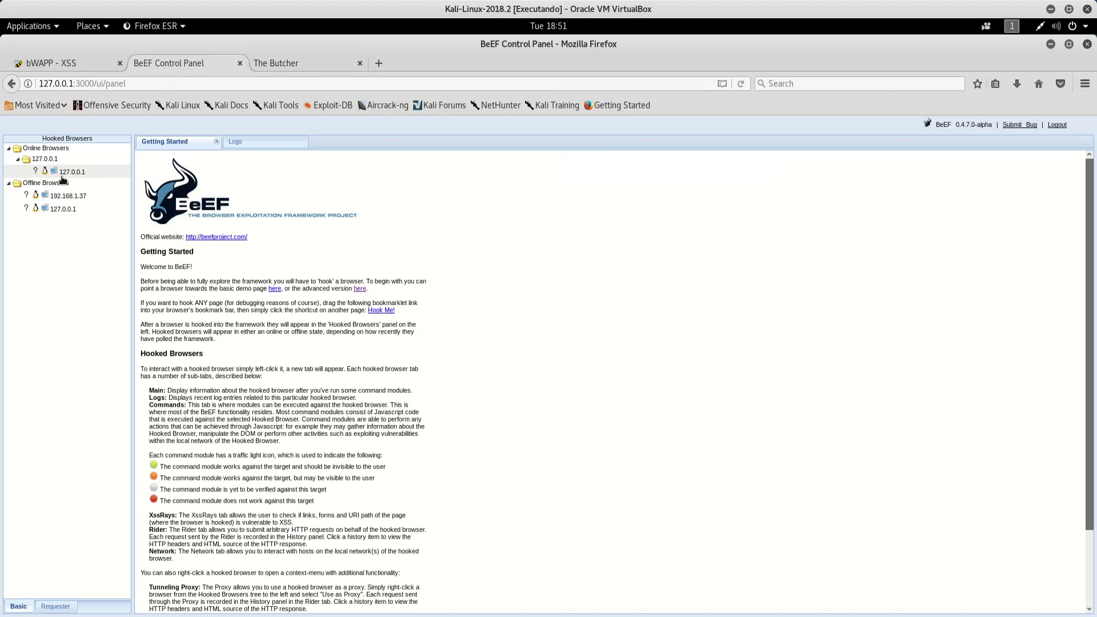
Step: Open the online 127.0.0.1 browser, collapse its detail categories, and view its event logs
left_click(63, 177)
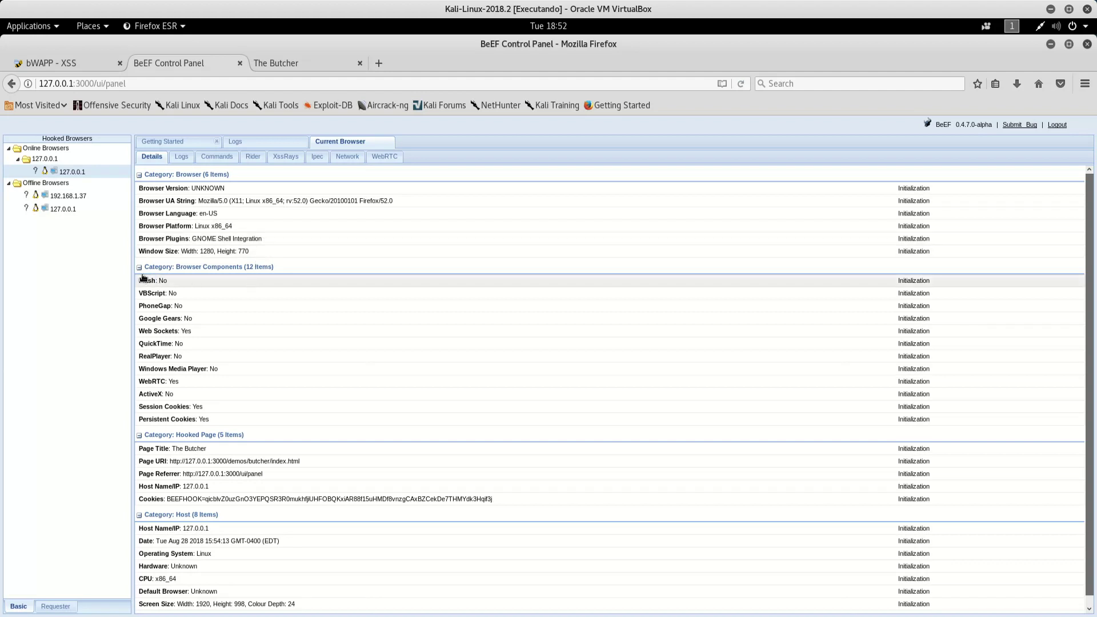
left_click(139, 175)
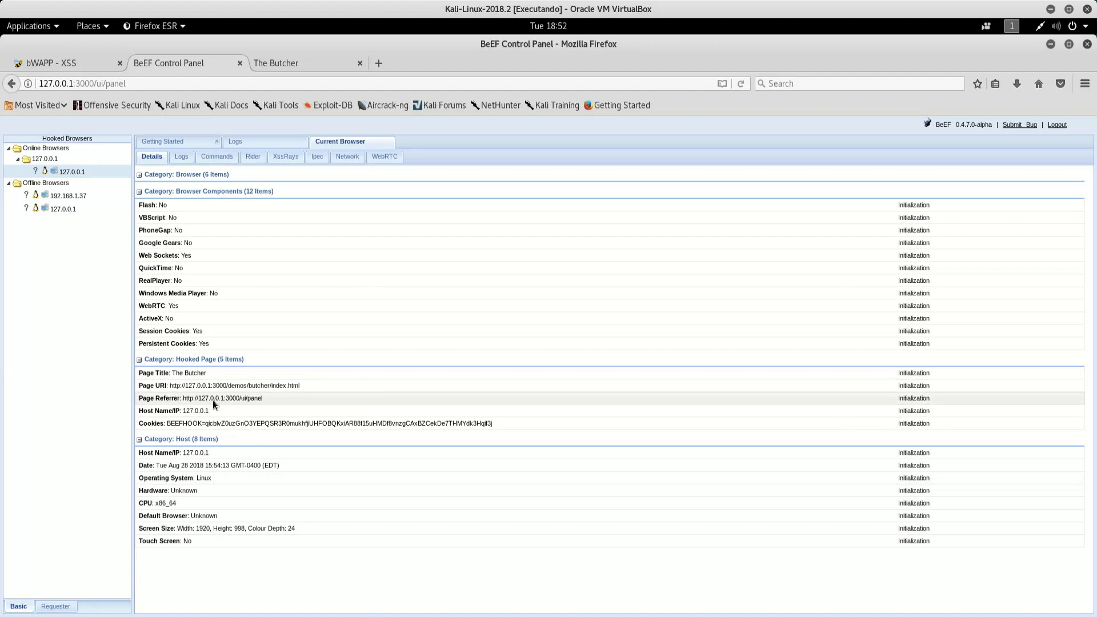
left_click(139, 361)
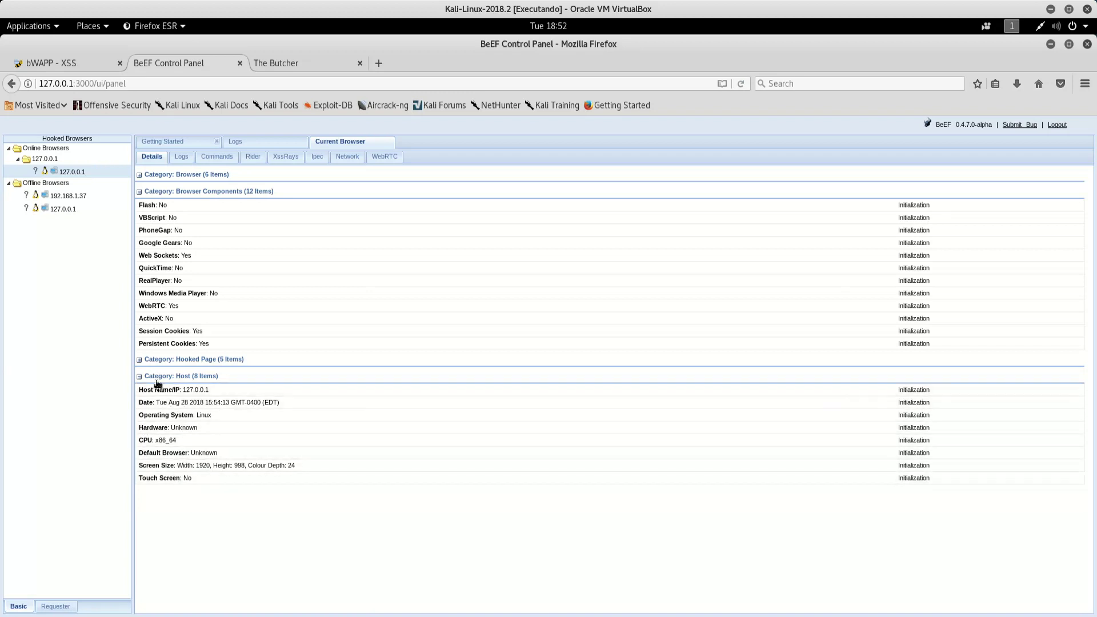
left_click(140, 377)
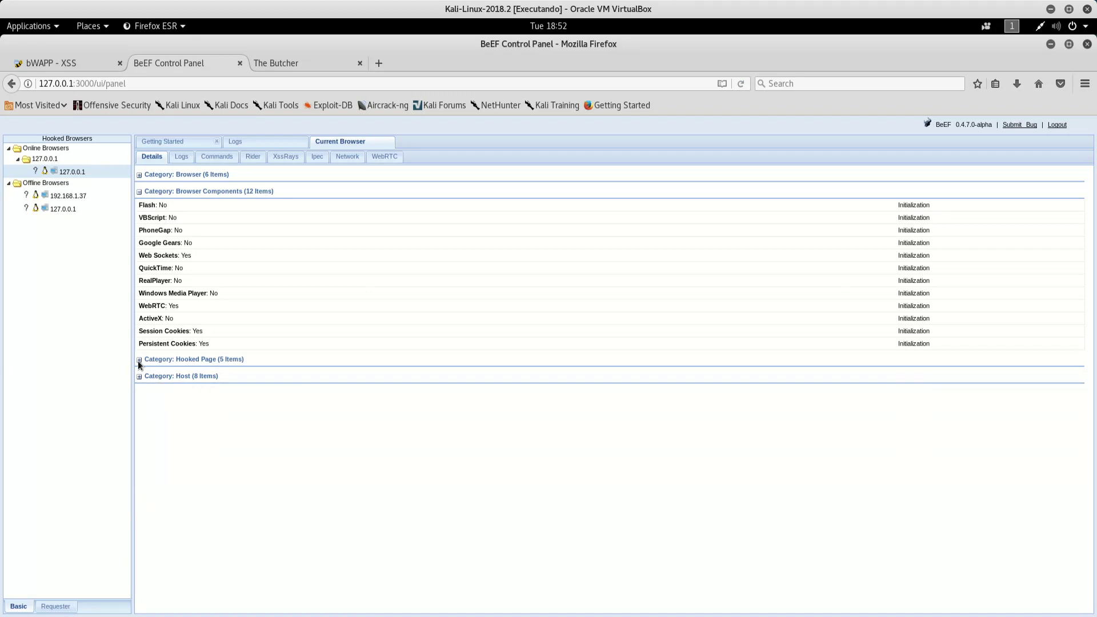
left_click(140, 191)
left_click(181, 157)
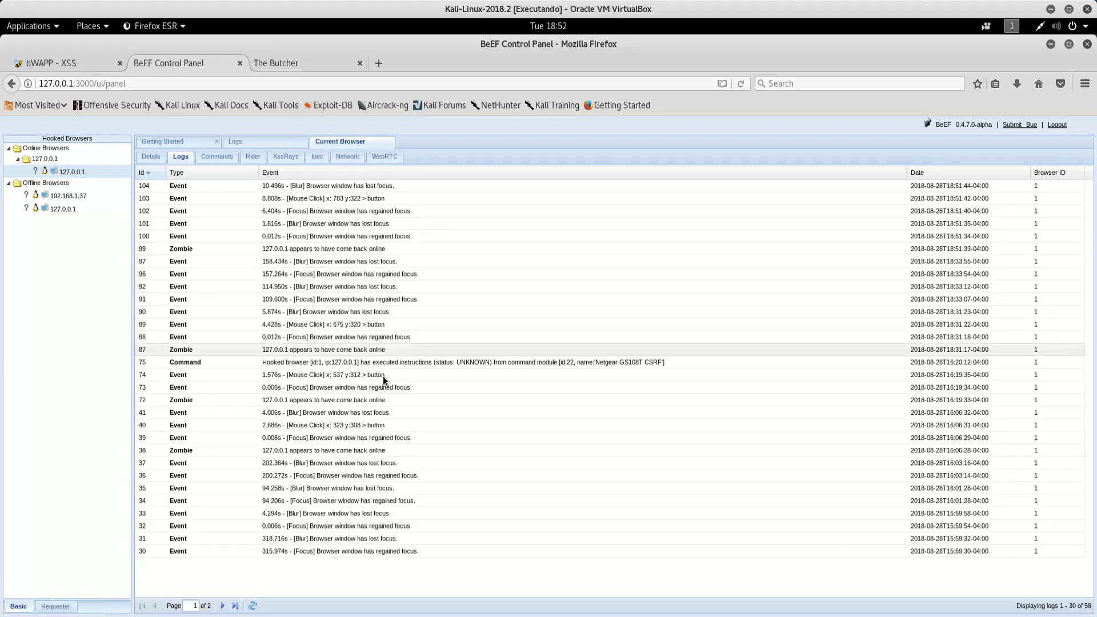
Step: Show the hooked browser's command modules, widen the panes, and select Browser > Detect Foxit Reader
left_click(212, 157)
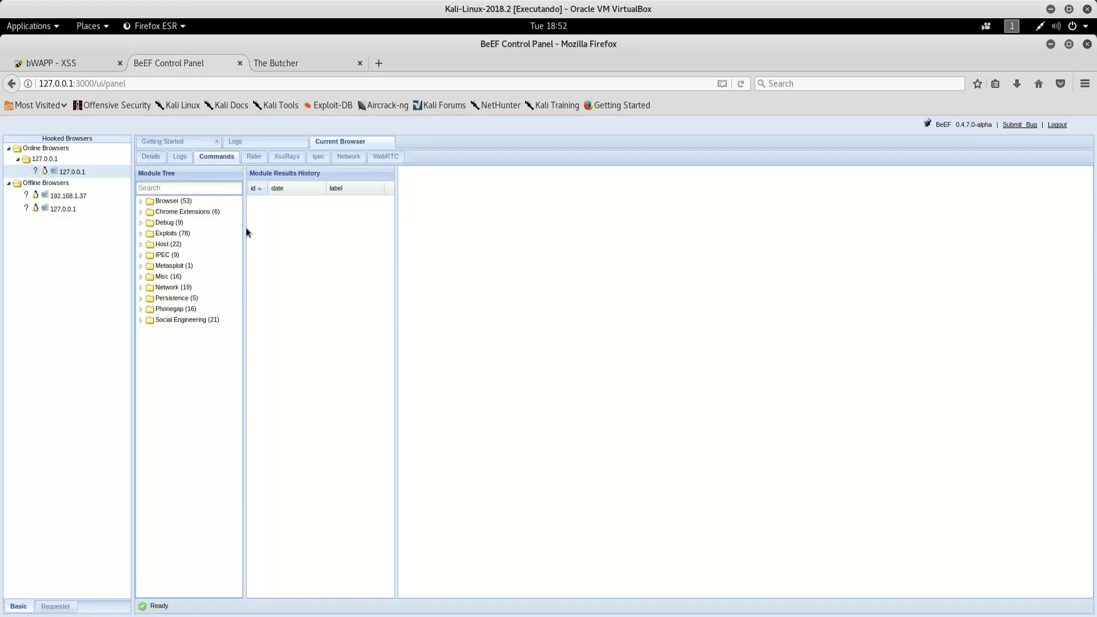
left_click_drag(245, 227, 275, 233)
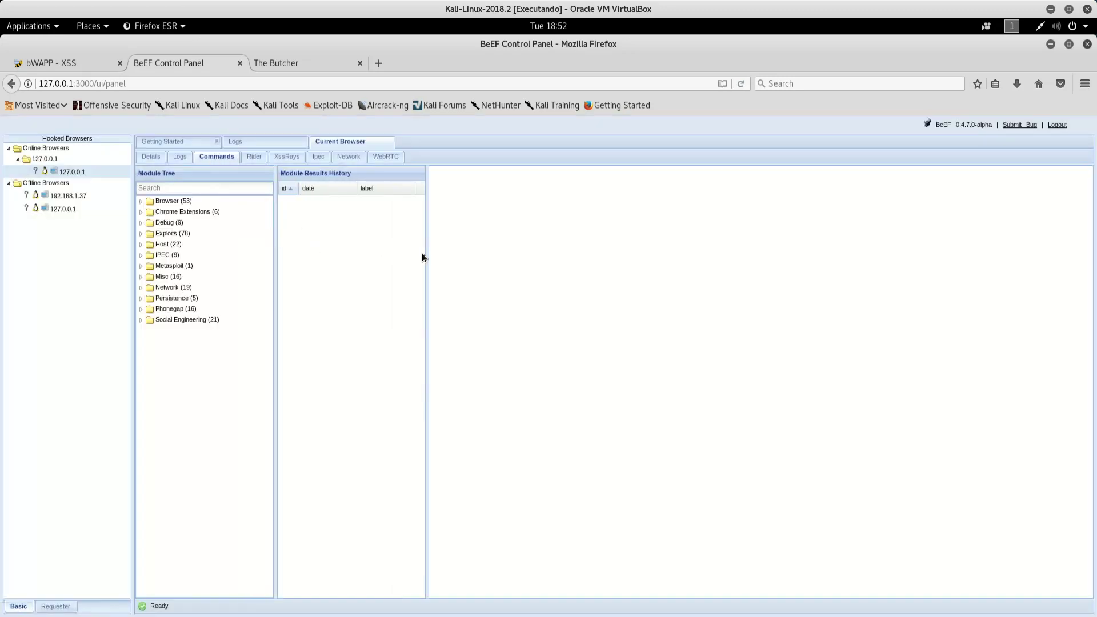
left_click_drag(426, 252, 450, 253)
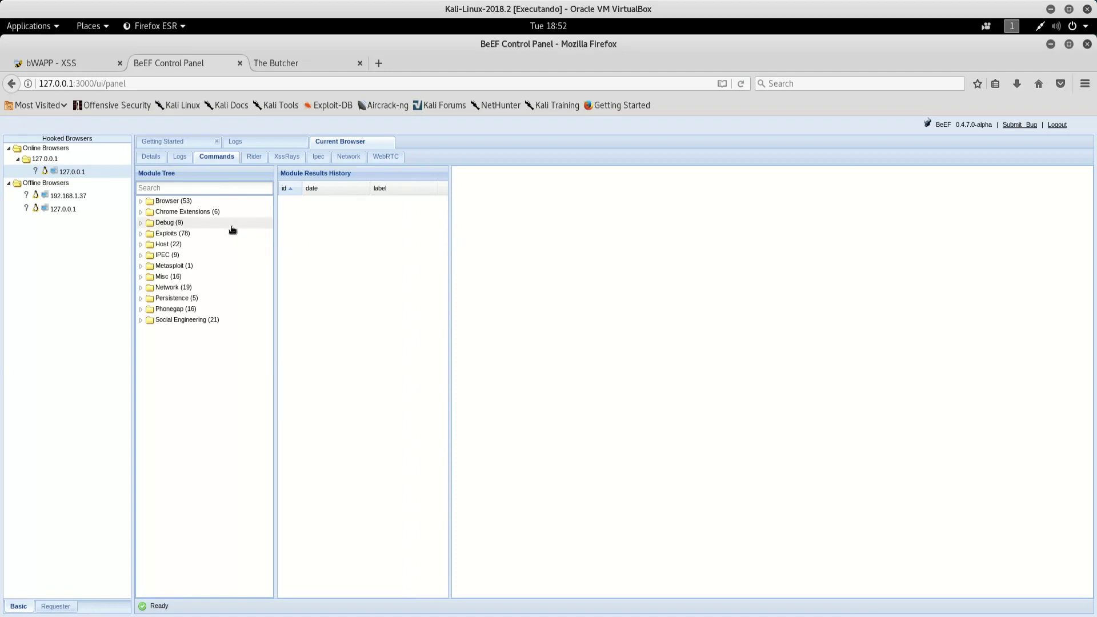
double_click(162, 202)
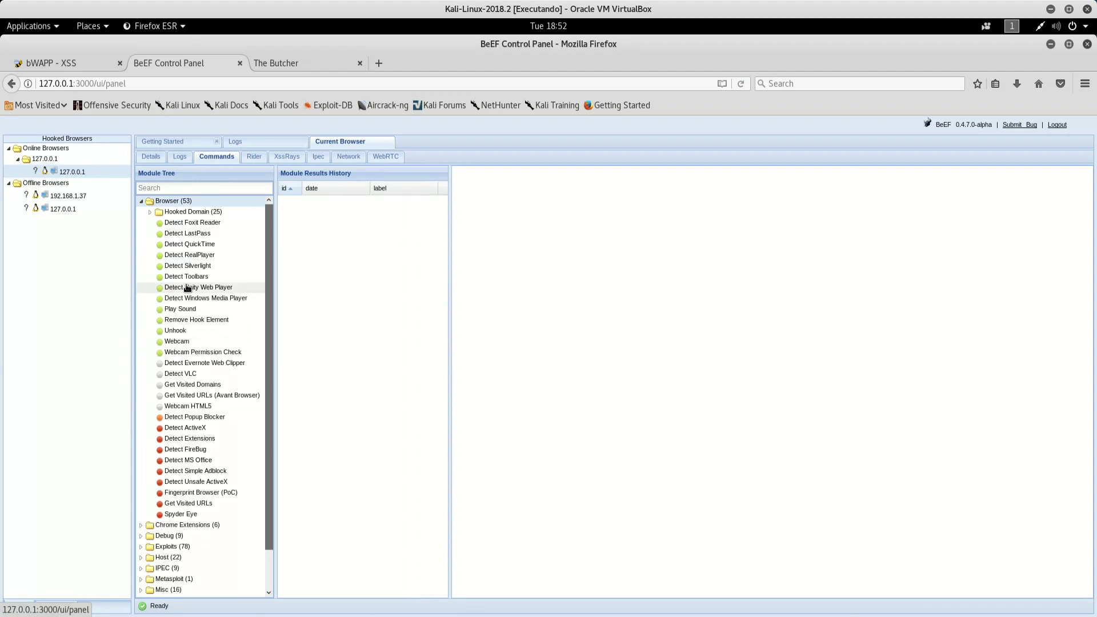
left_click(179, 224)
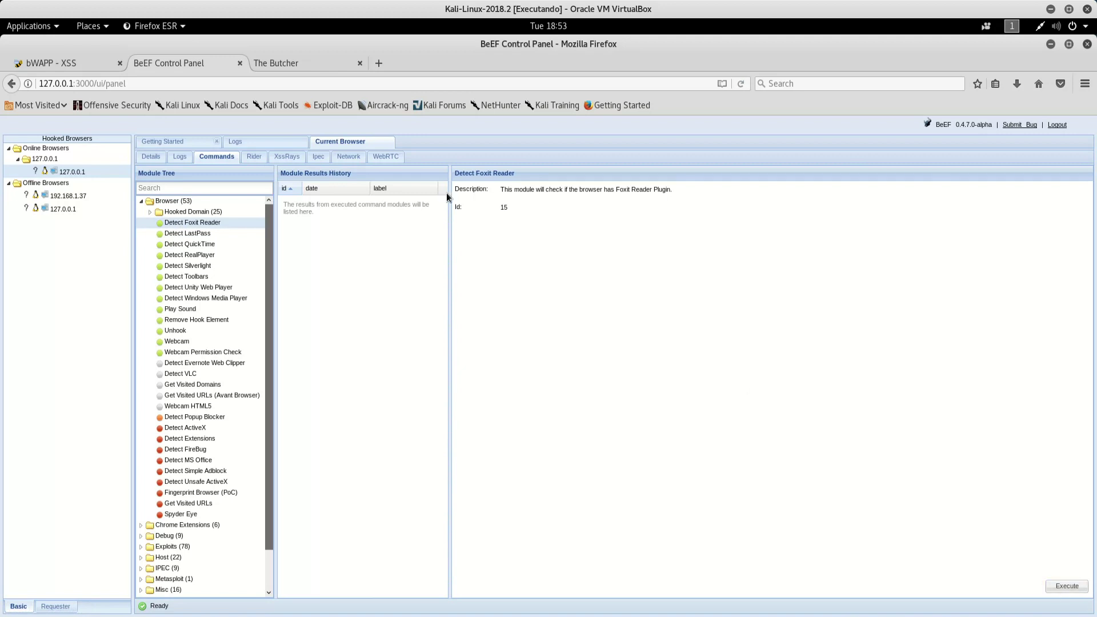
Step: Run Detect Foxit Reader and view its foxit=No result as command 1
left_click(1066, 586)
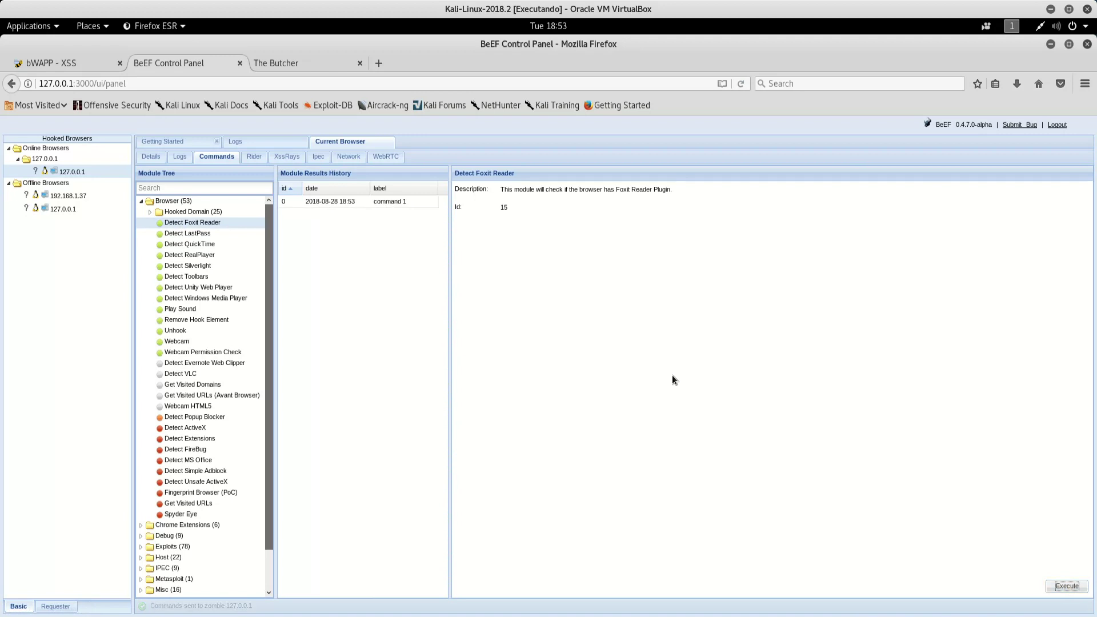
left_click(386, 203)
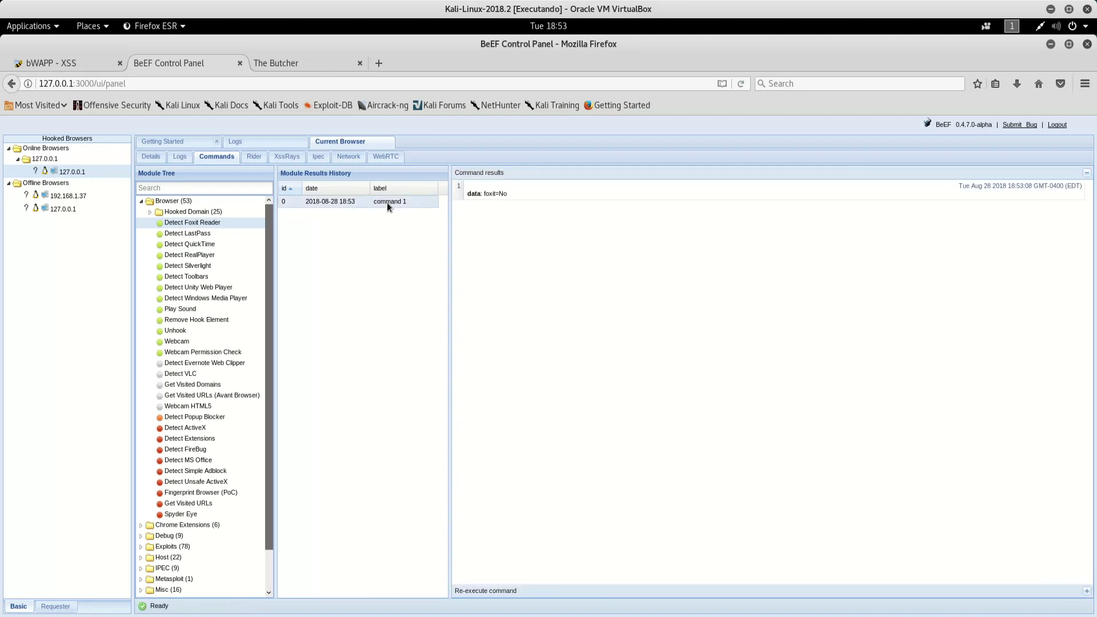
left_click(340, 67)
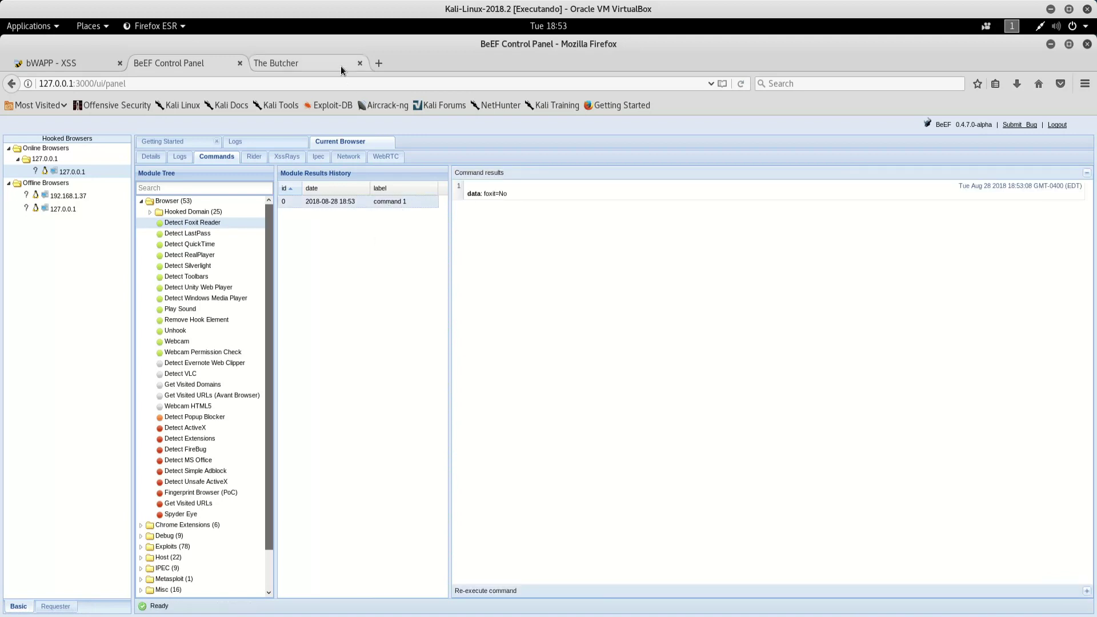
left_click(210, 60)
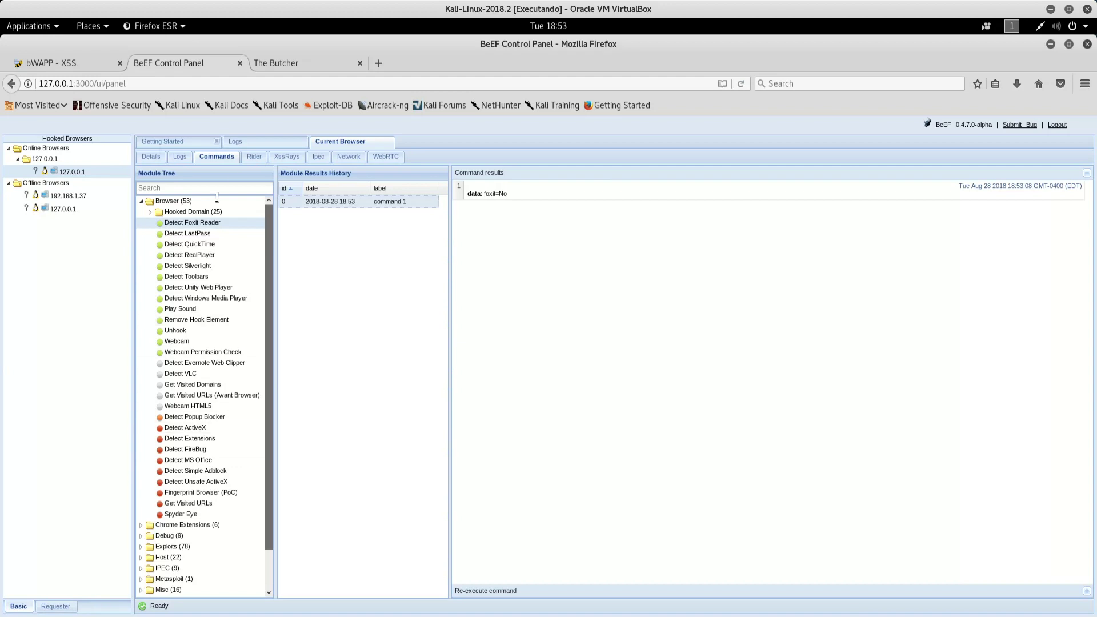
Step: Open Rider's Forge Request form and select the forged request line
left_click(256, 159)
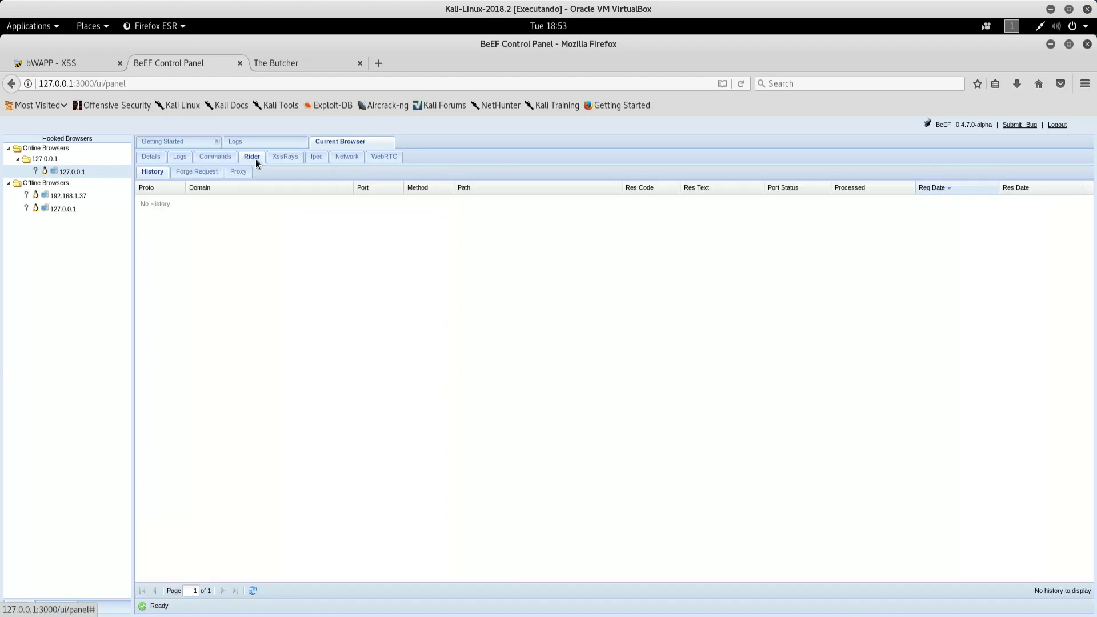
left_click(197, 173)
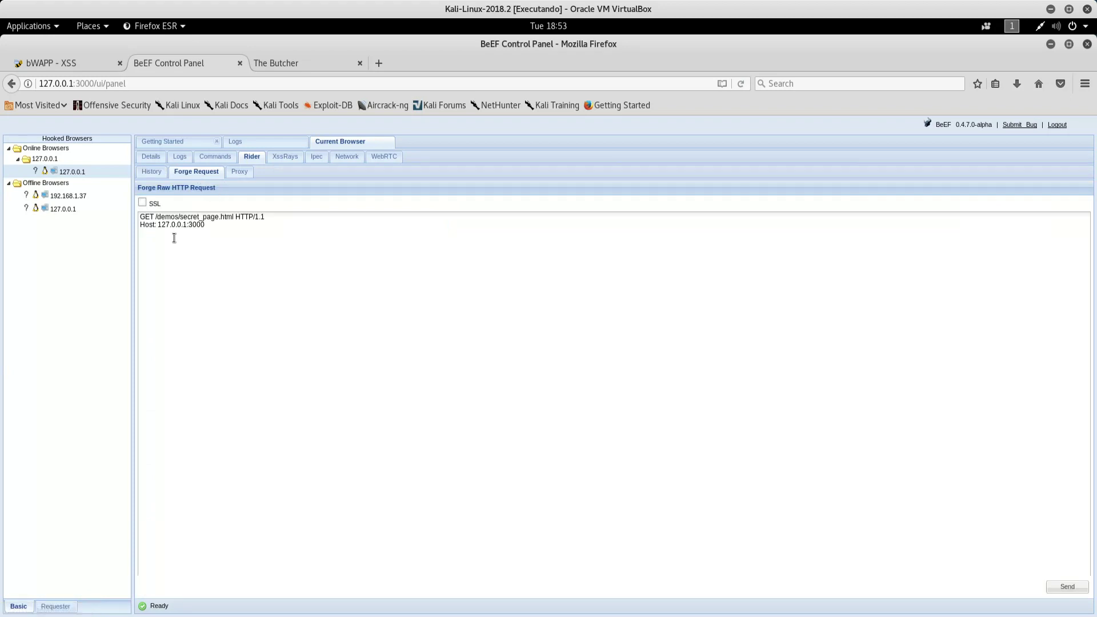
left_click_drag(264, 217, 119, 206)
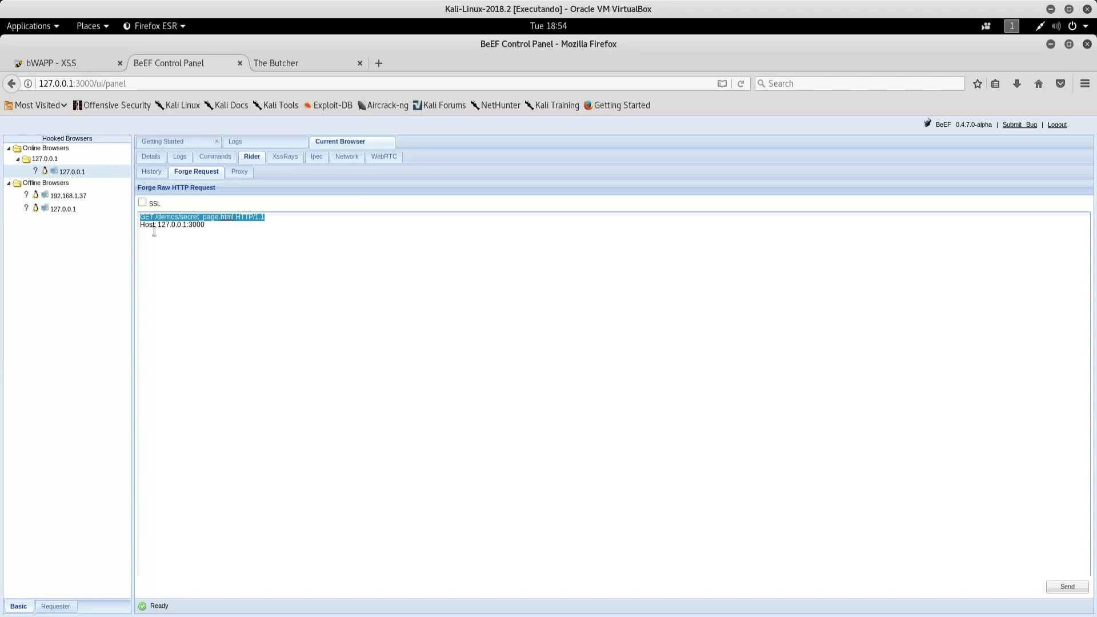
Step: Review the Proxy info and the hooked browser's action menu, then view its XssRays logs
left_click(239, 172)
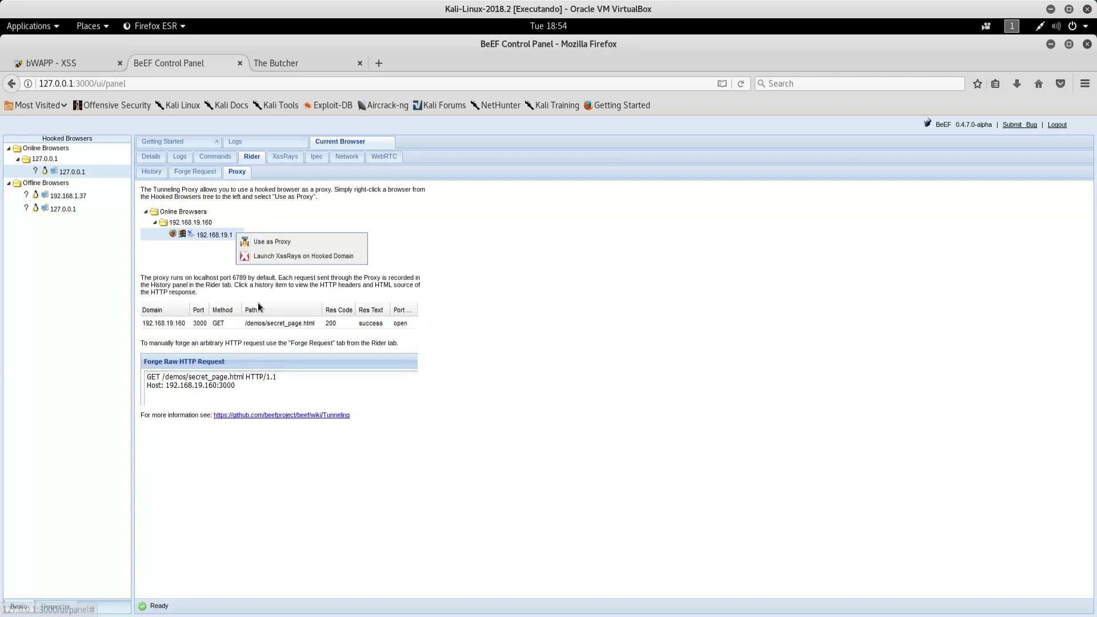
right_click(95, 174)
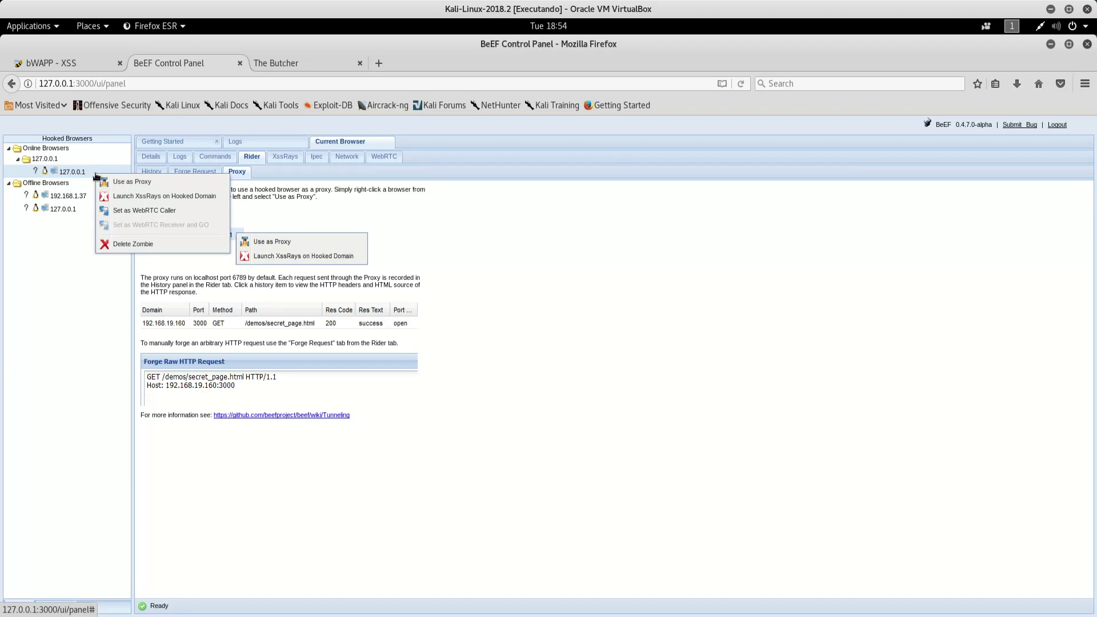
left_click(187, 213)
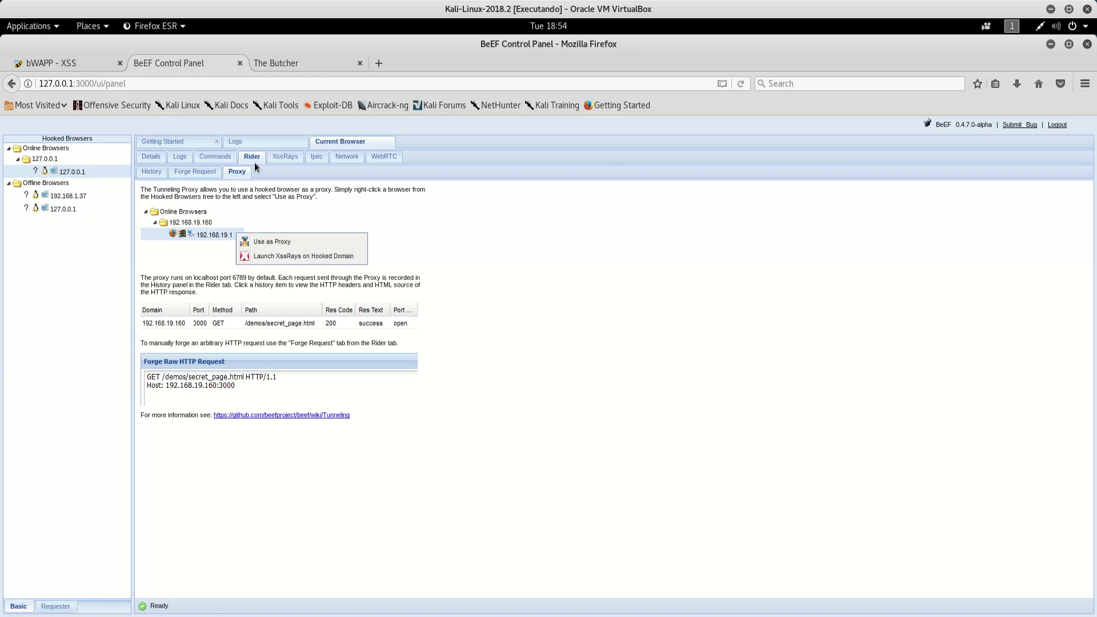
left_click(278, 159)
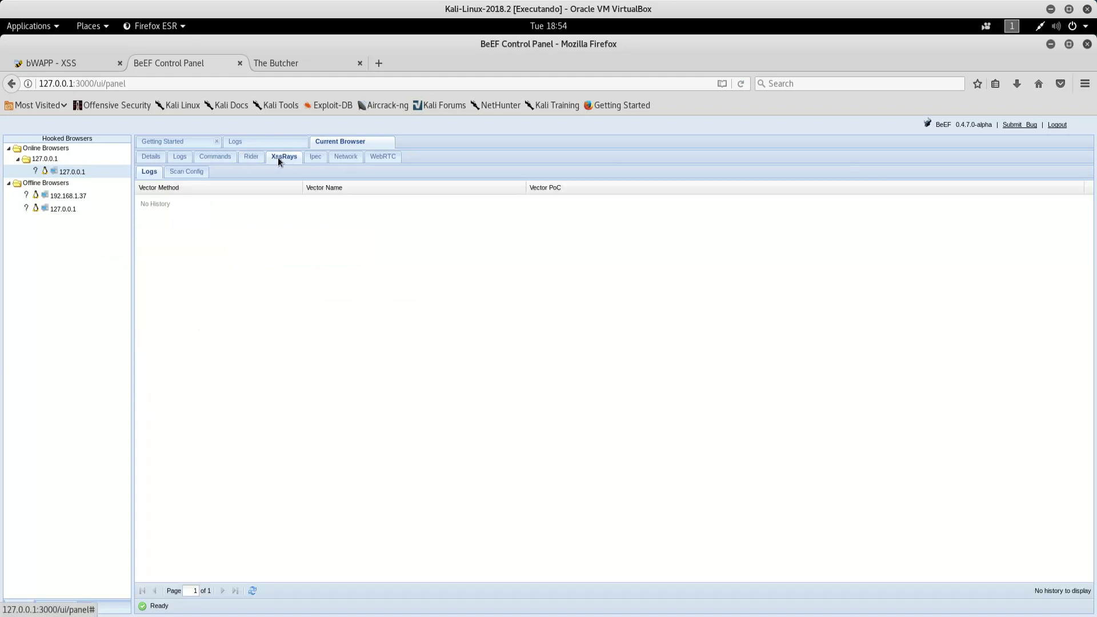
Step: Review the hooked browser's Ipec console, WebRTC peers and WebRTC command results, then return to Getting Started
left_click(316, 157)
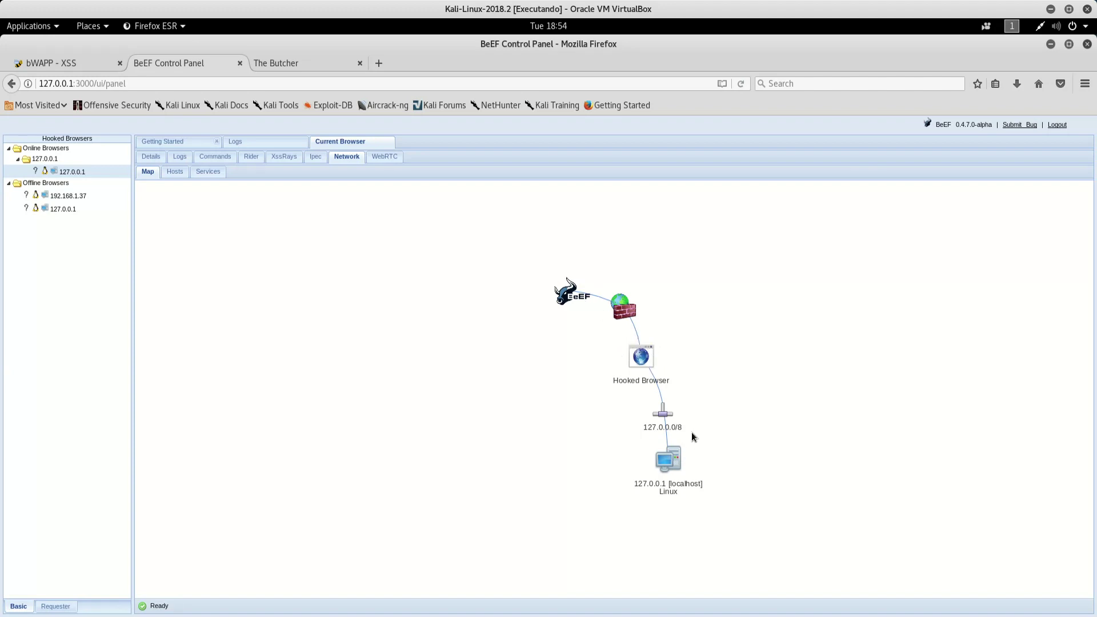
left_click(380, 163)
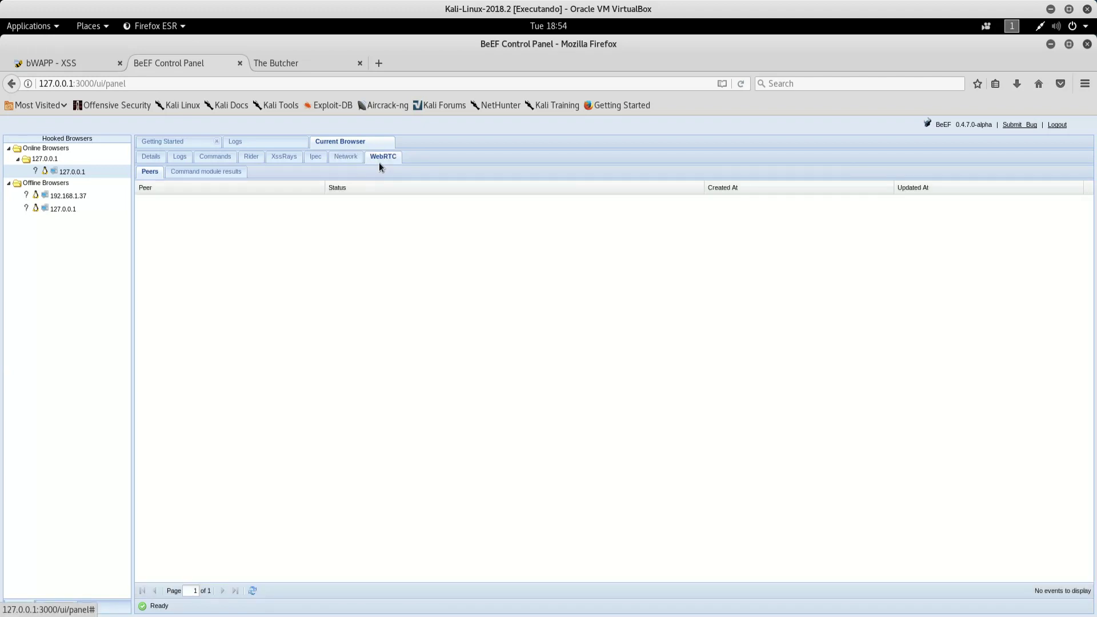
left_click(240, 176)
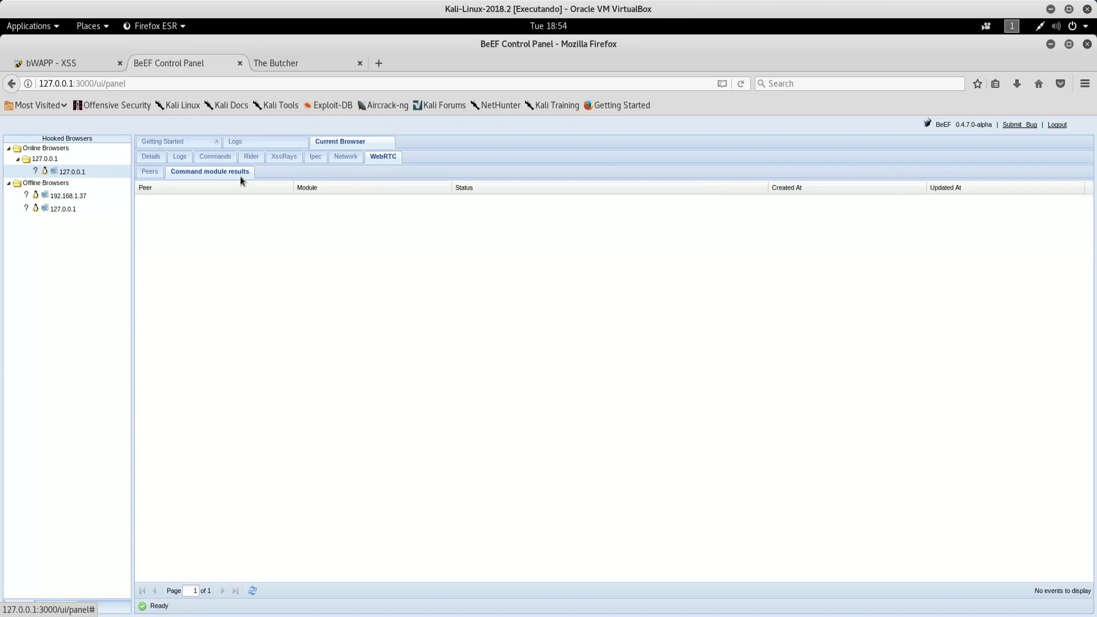
left_click(169, 143)
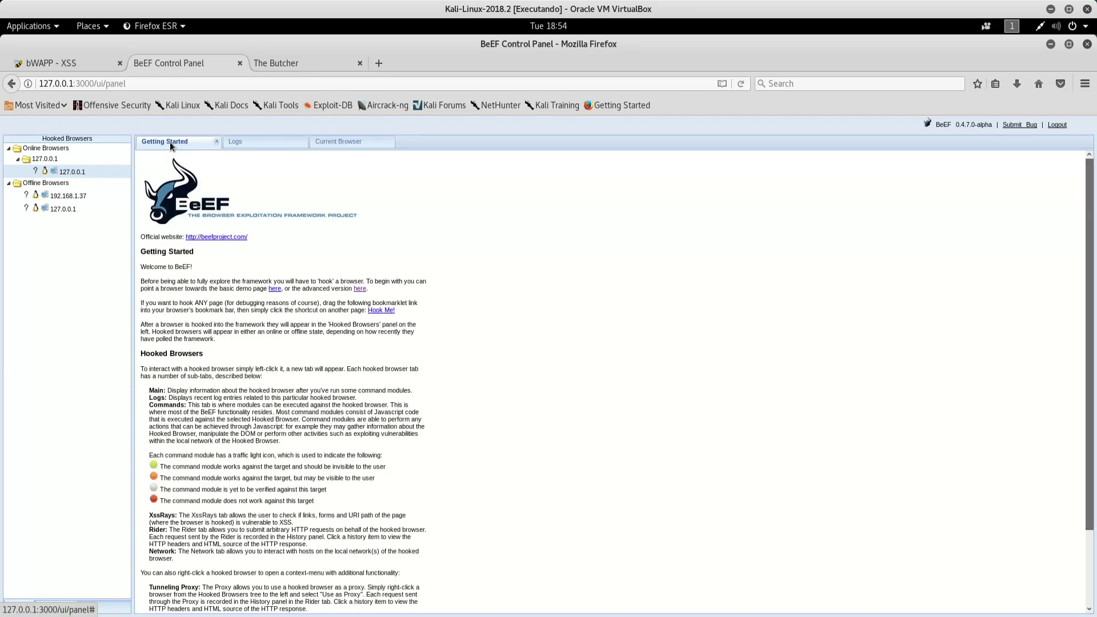
Step: Glance at BeEF's Logs and Current Browser panels, then switch to the bWAPP reflected XSS tab
left_click(244, 143)
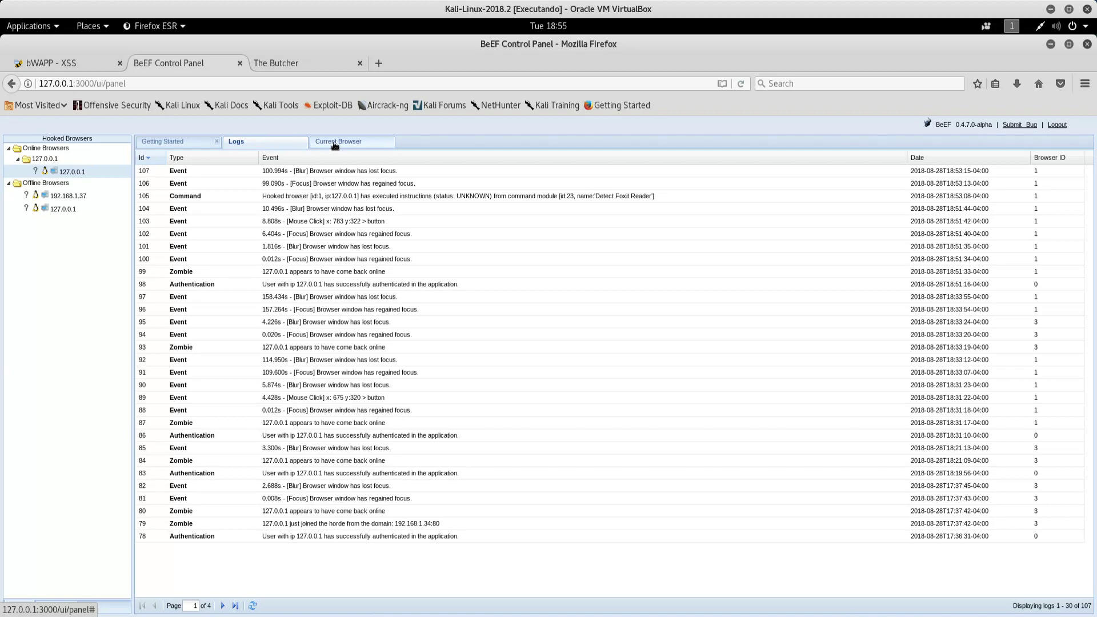
left_click(334, 141)
left_click(193, 147)
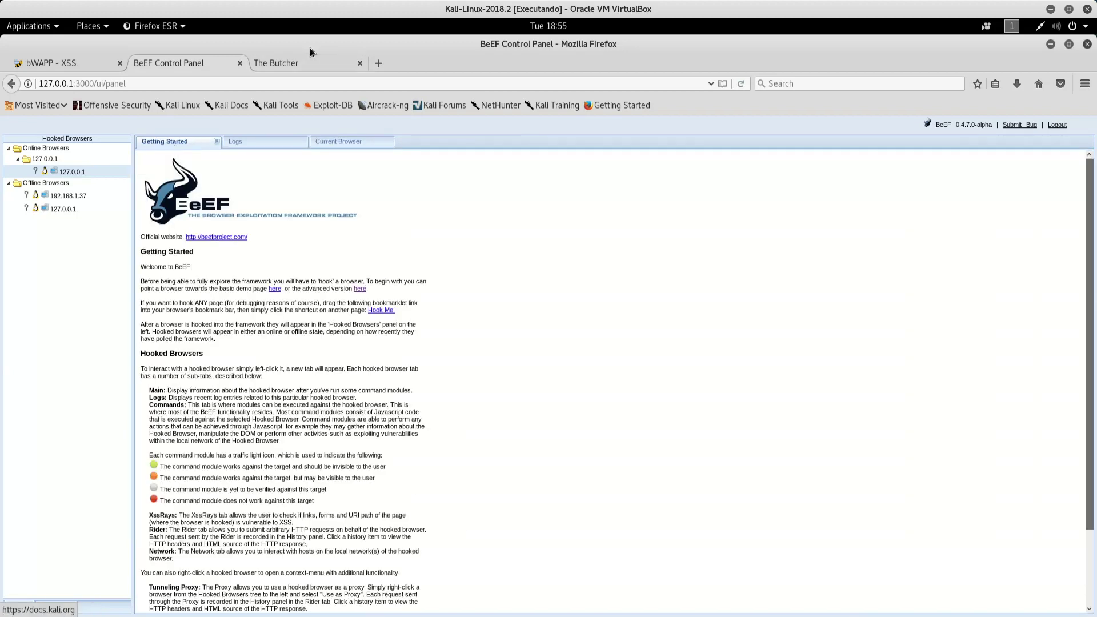
left_click(308, 63)
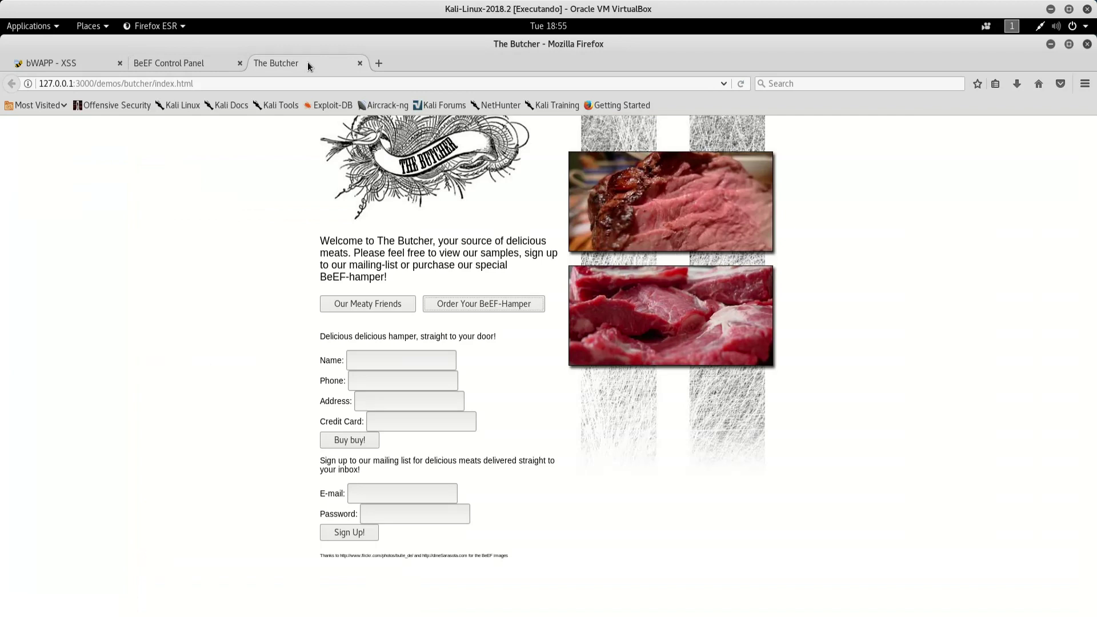
left_click(108, 57)
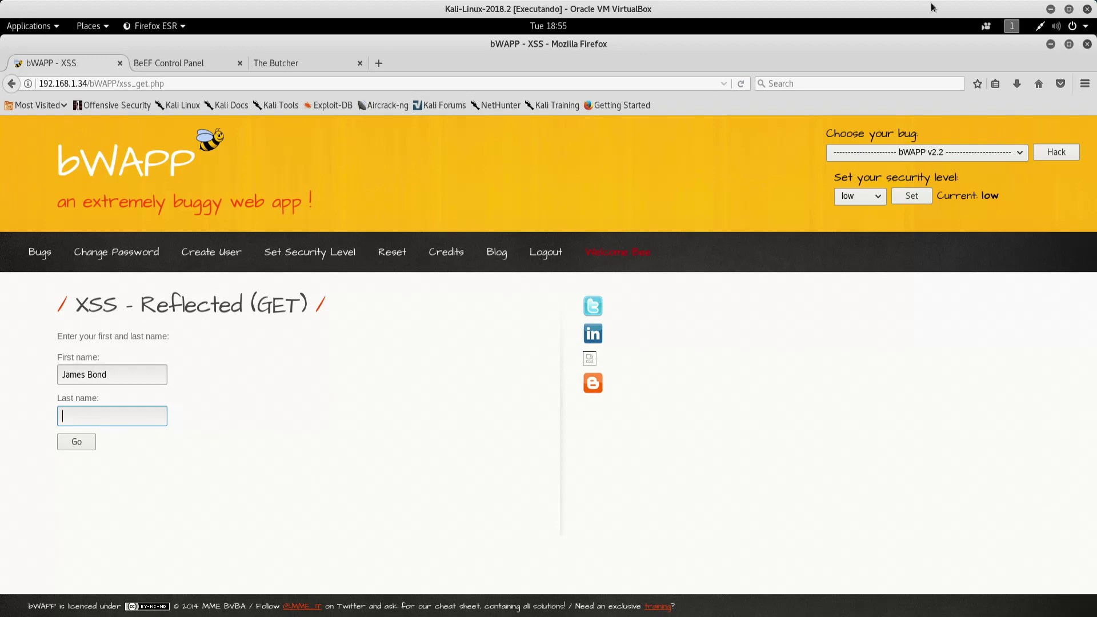
Step: Copy the Example <script> hook tag from the terminal again, leaving Firefox and the terminal minimized
left_click(1050, 44)
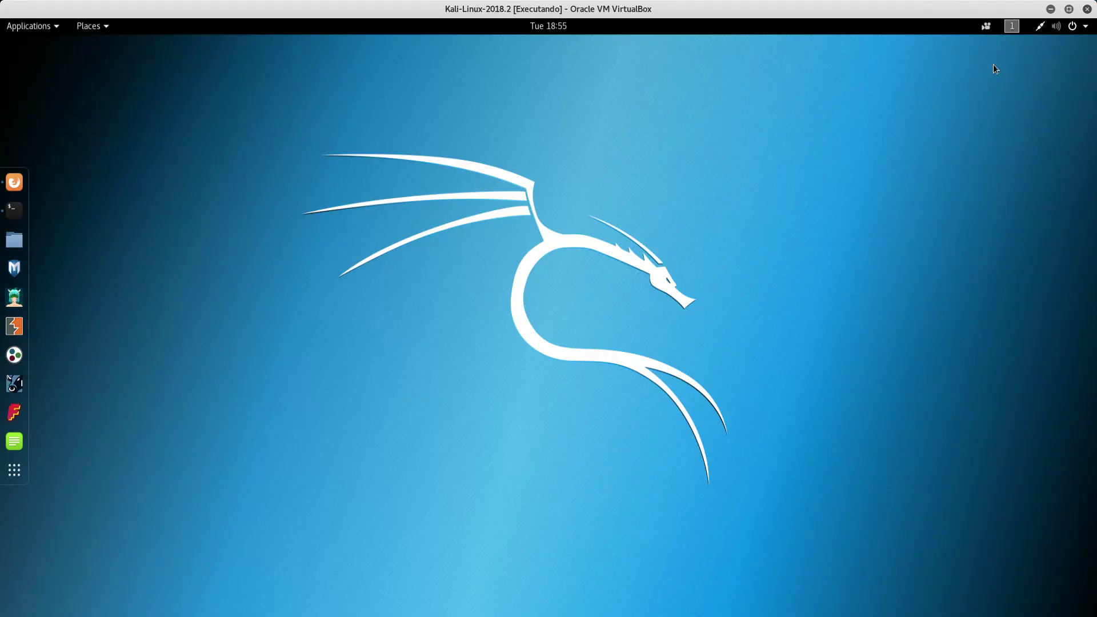
left_click(14, 210)
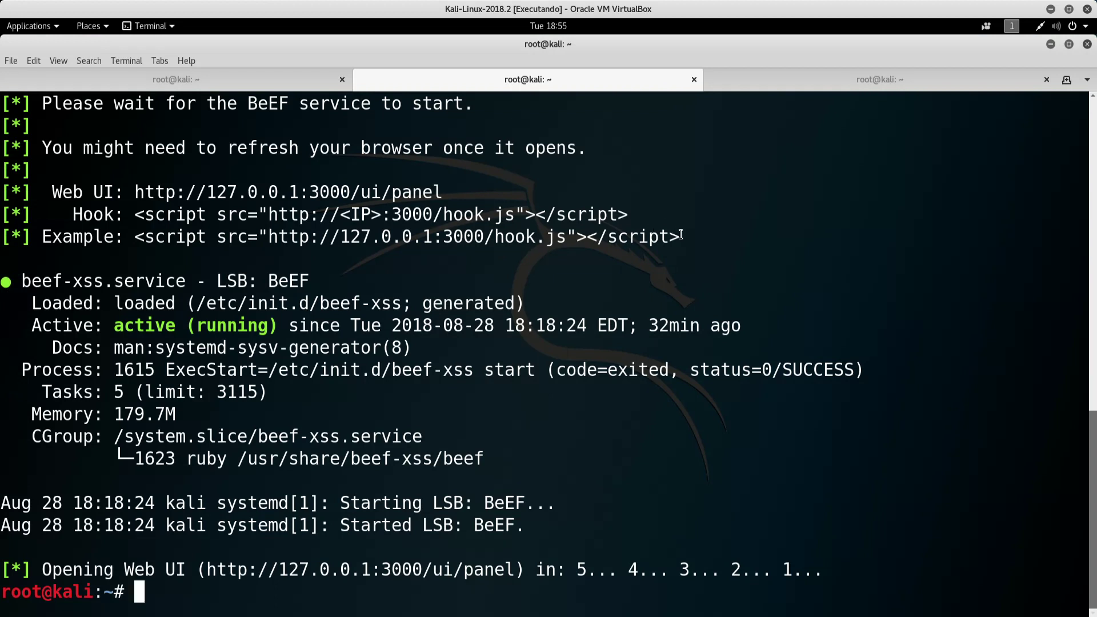
left_click_drag(680, 237, 135, 242)
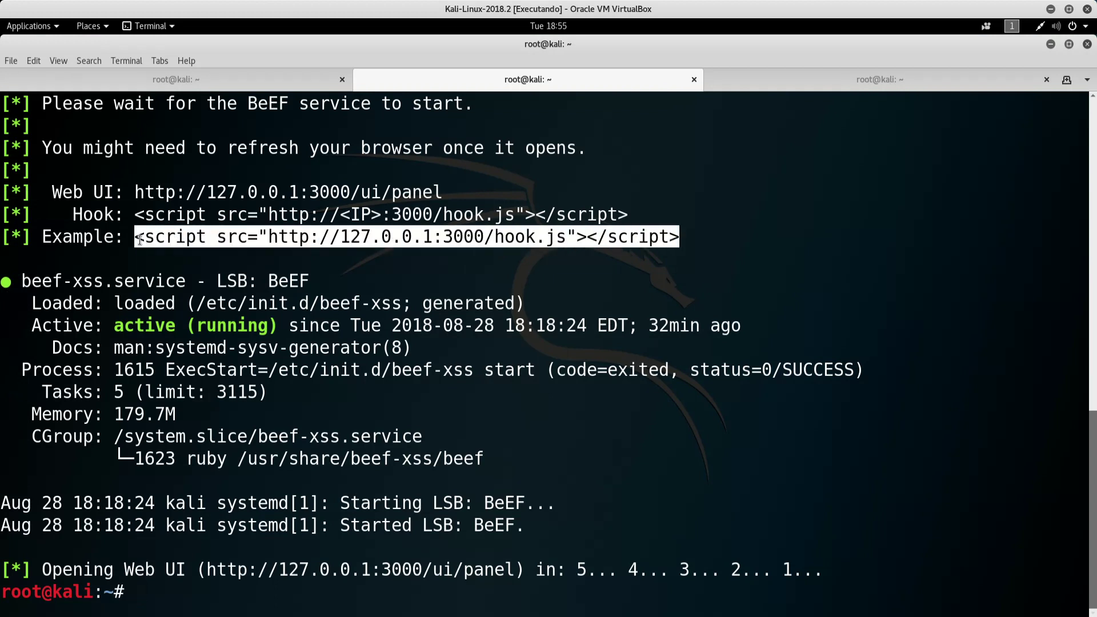
right_click(136, 243)
left_click(158, 250)
left_click(1050, 44)
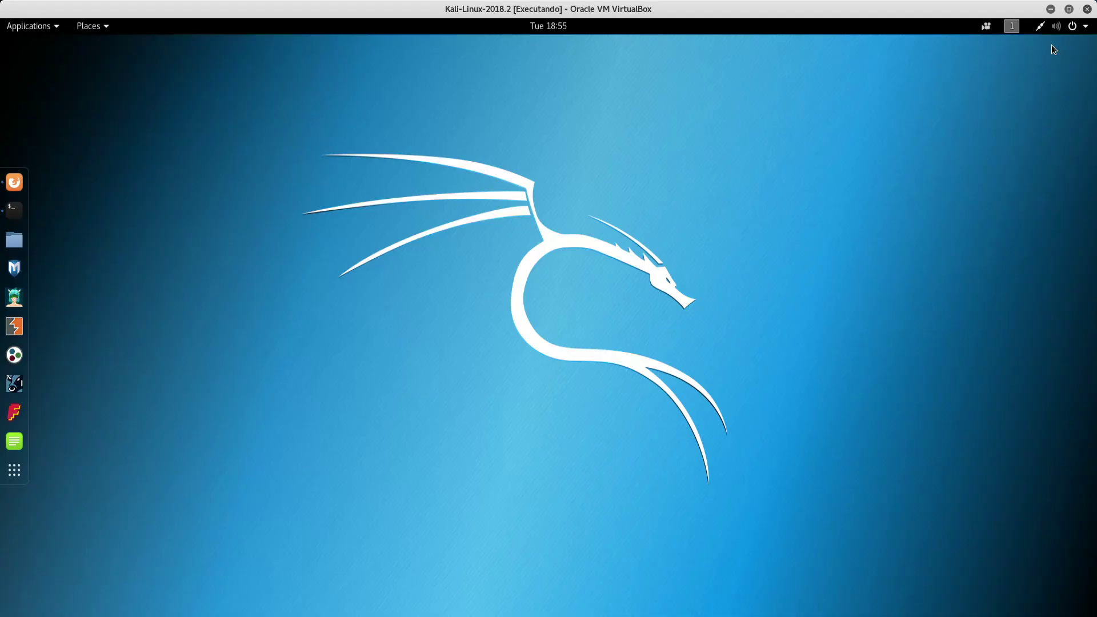
Step: Paste the hook script into bWAPP's Last name field, submit the form, and switch to BeEF
left_click(14, 182)
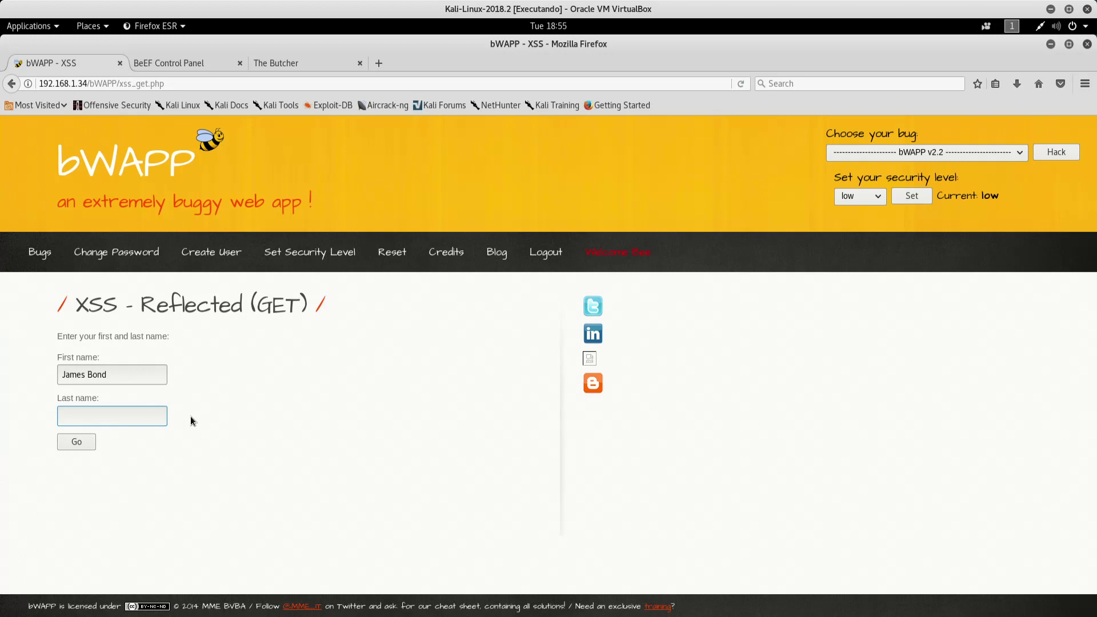
key("ctrl+v")
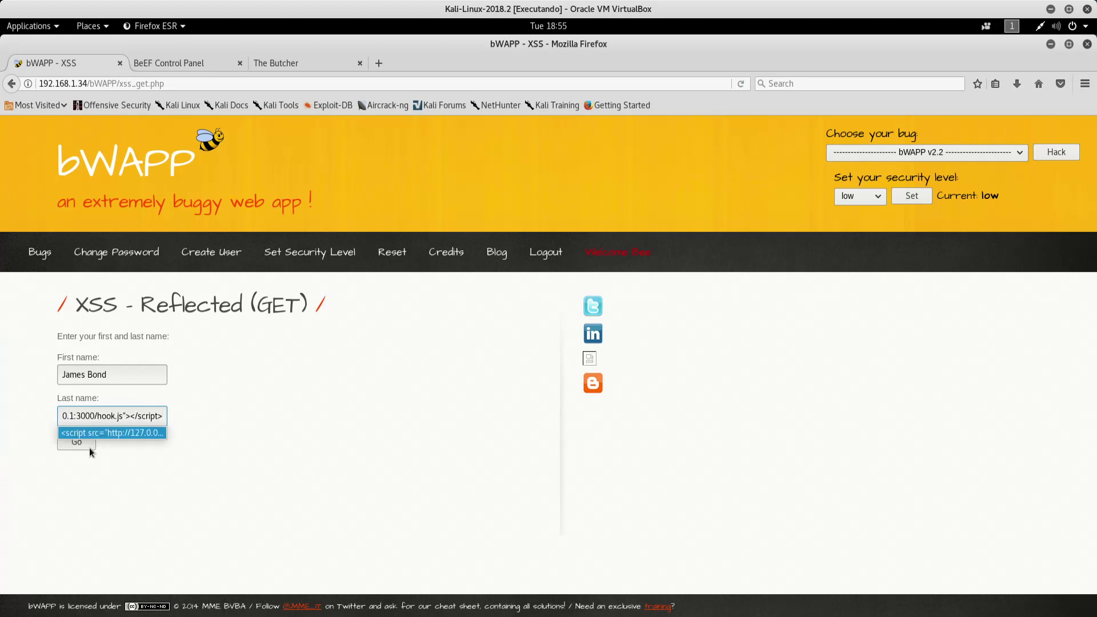
left_click(89, 448)
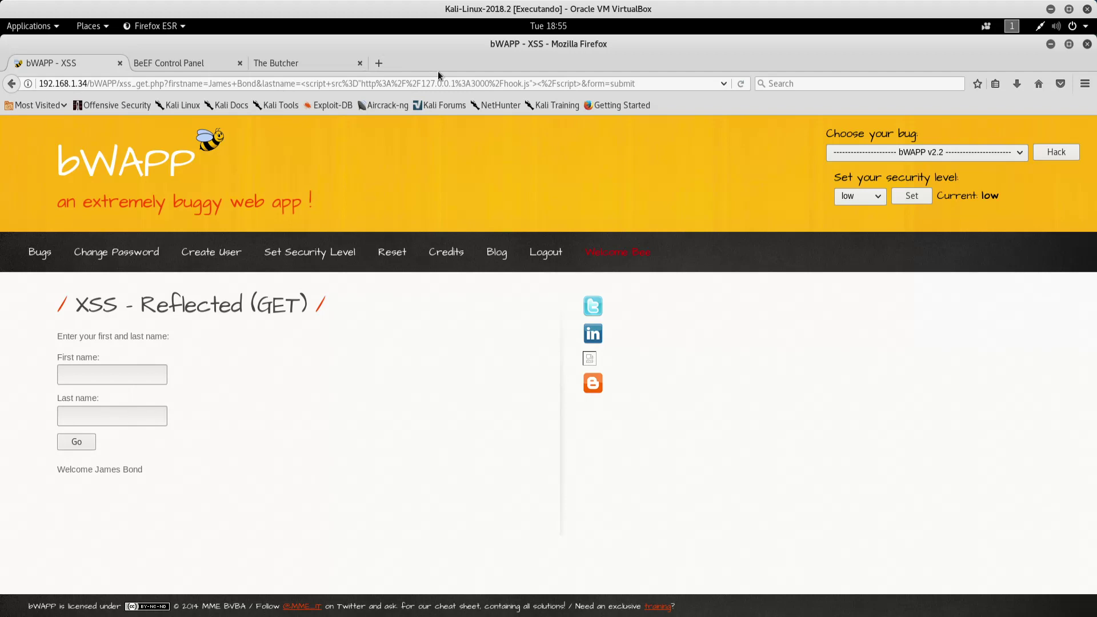
left_click(203, 70)
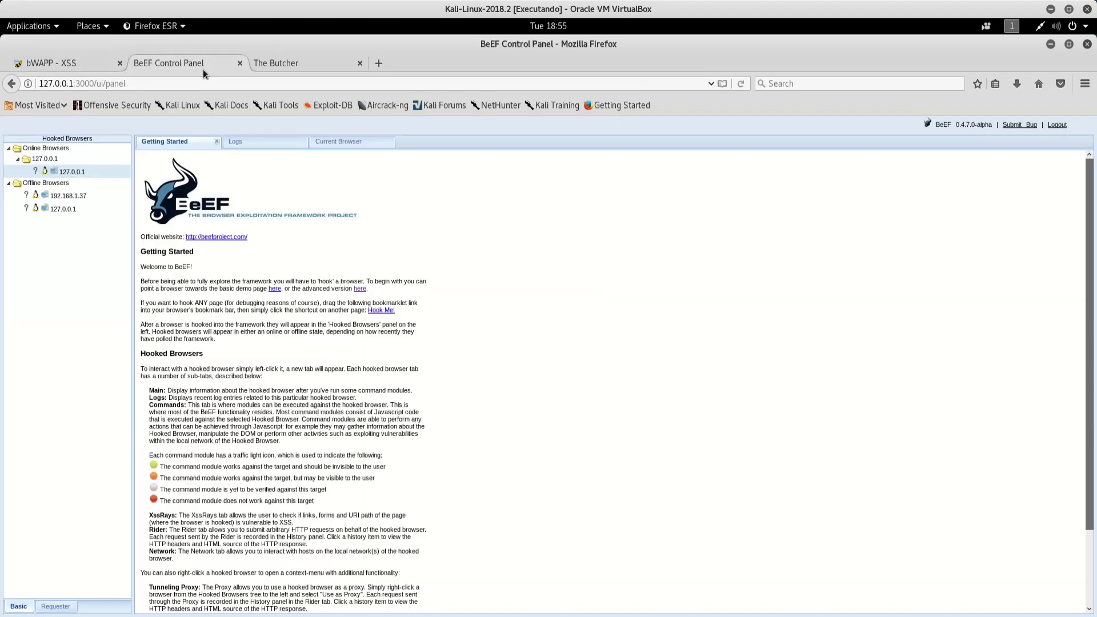
Step: Inspect the new 127.0.0.1 hooked browser's details, then view its 12-entry event log
left_click(64, 172)
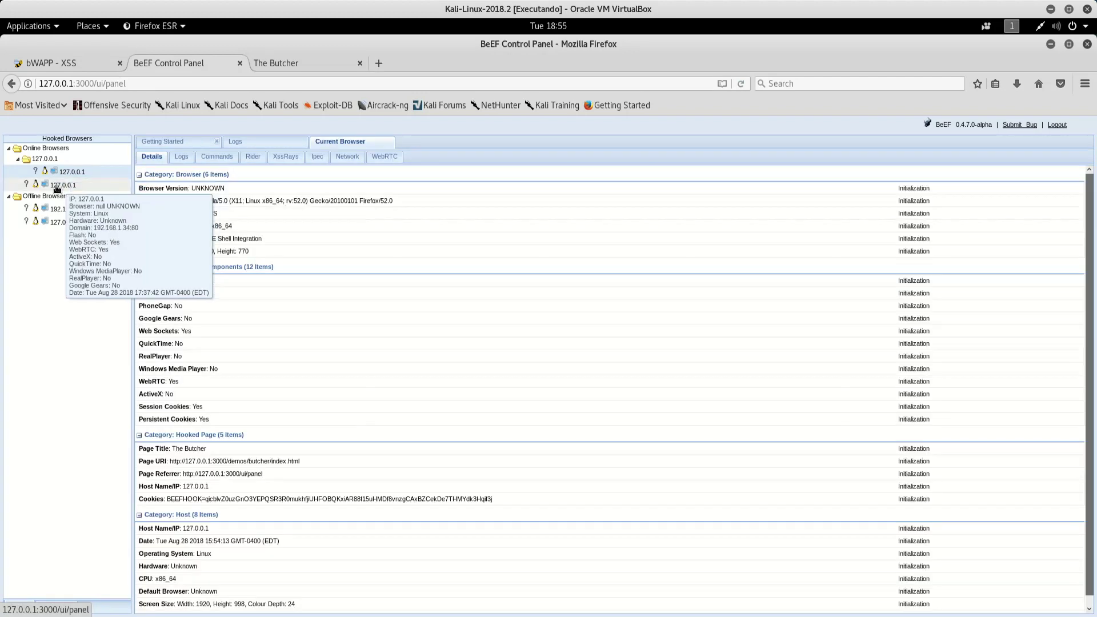
left_click(57, 185)
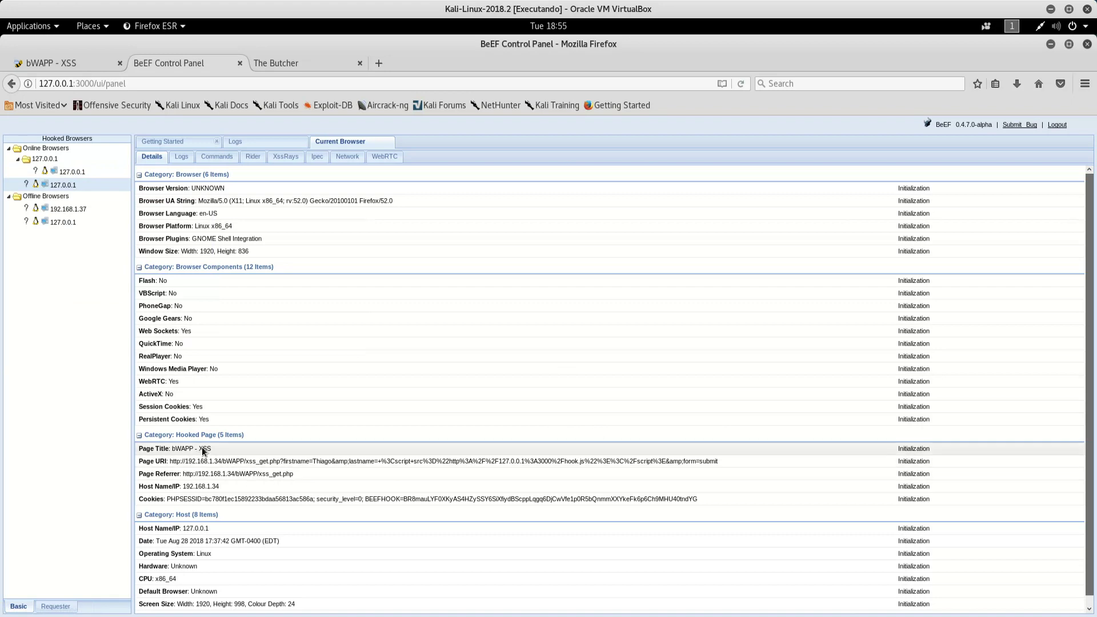
key("ctrl+plus")
key("ctrl+plus")
key("ctrl+plus")
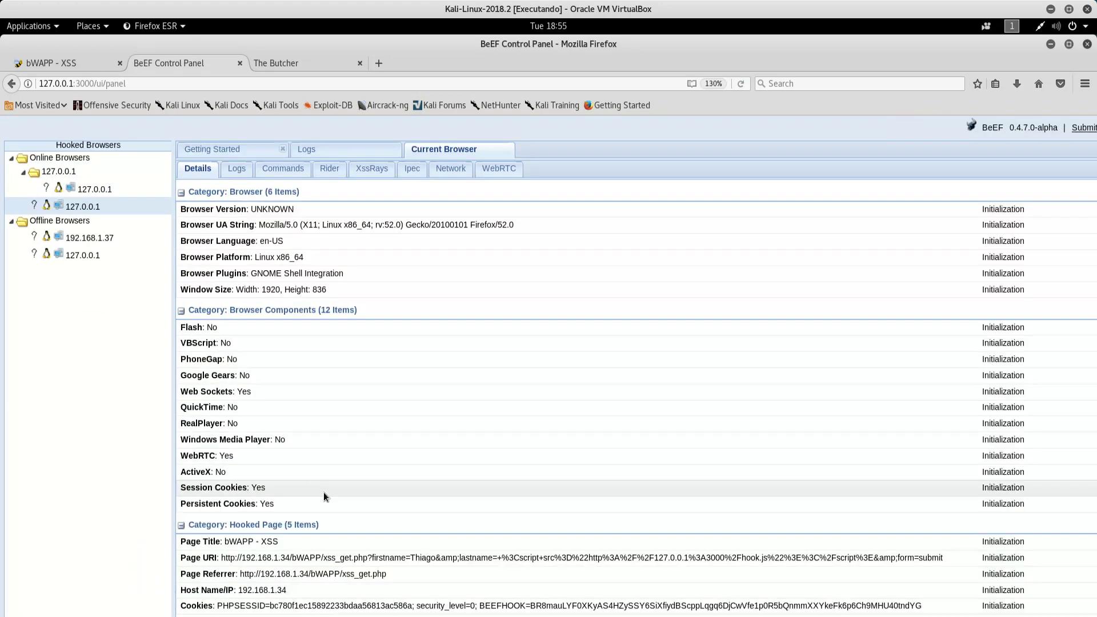
scroll(323, 492, "down", 5)
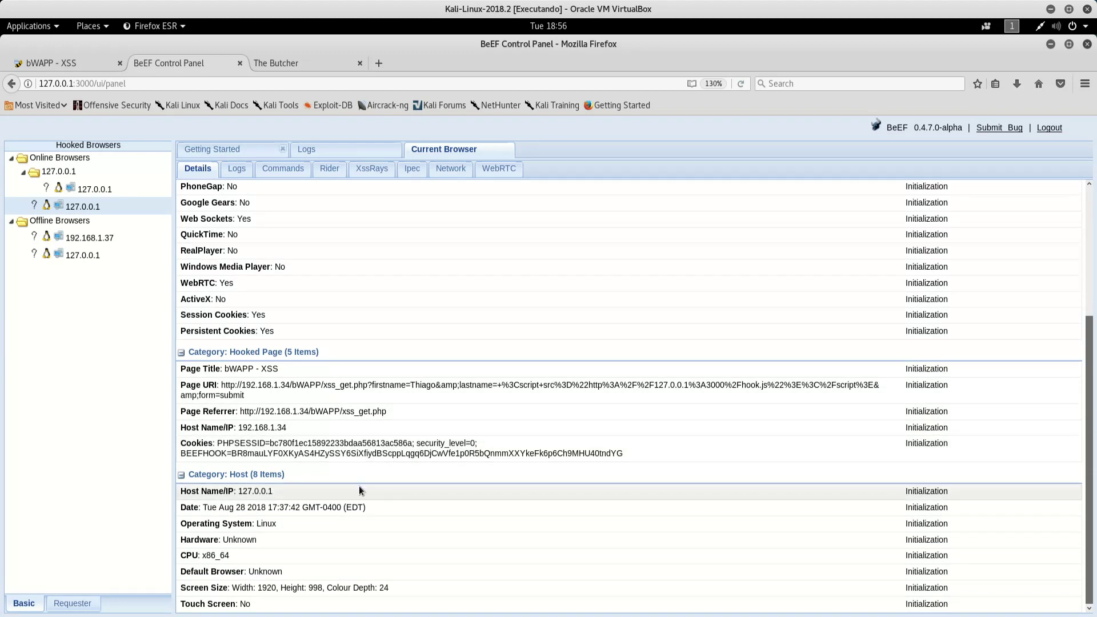
key("ctrl+minus")
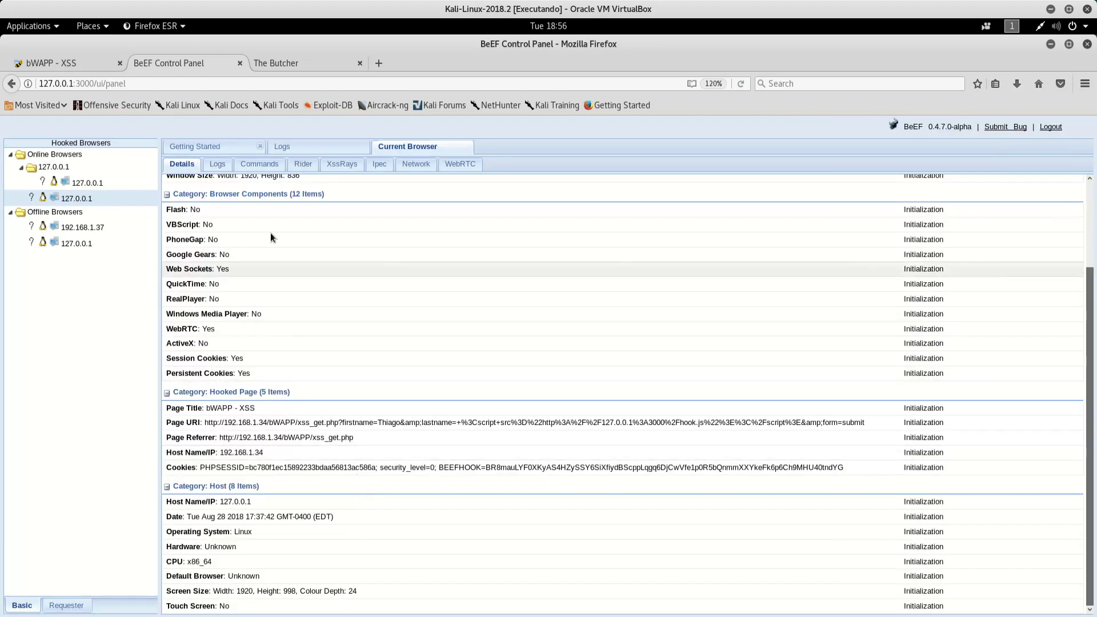
left_click(231, 165)
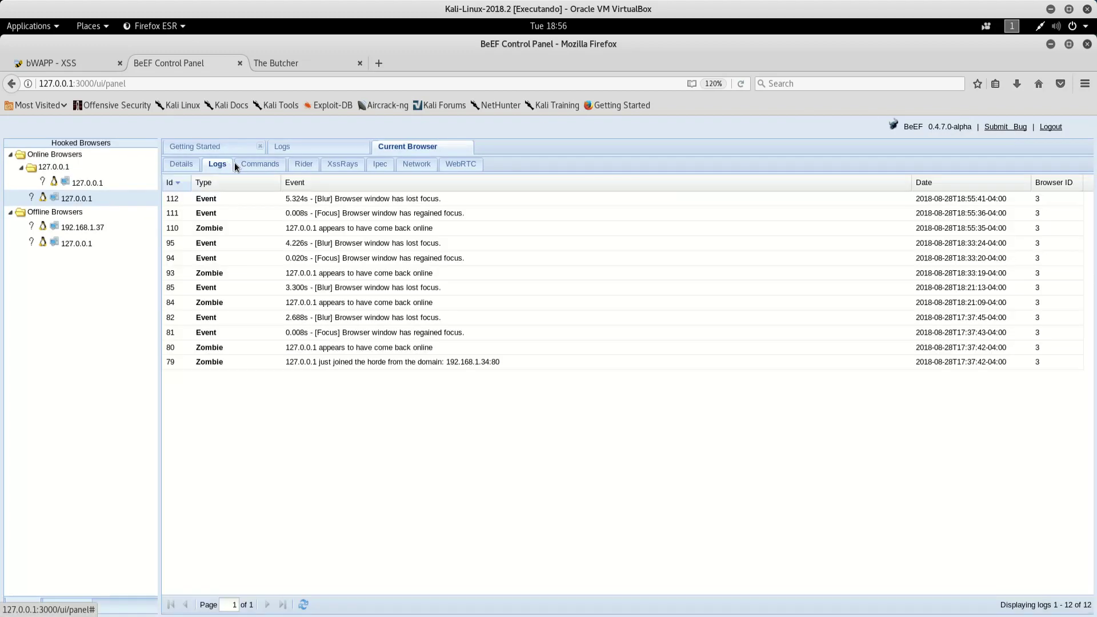